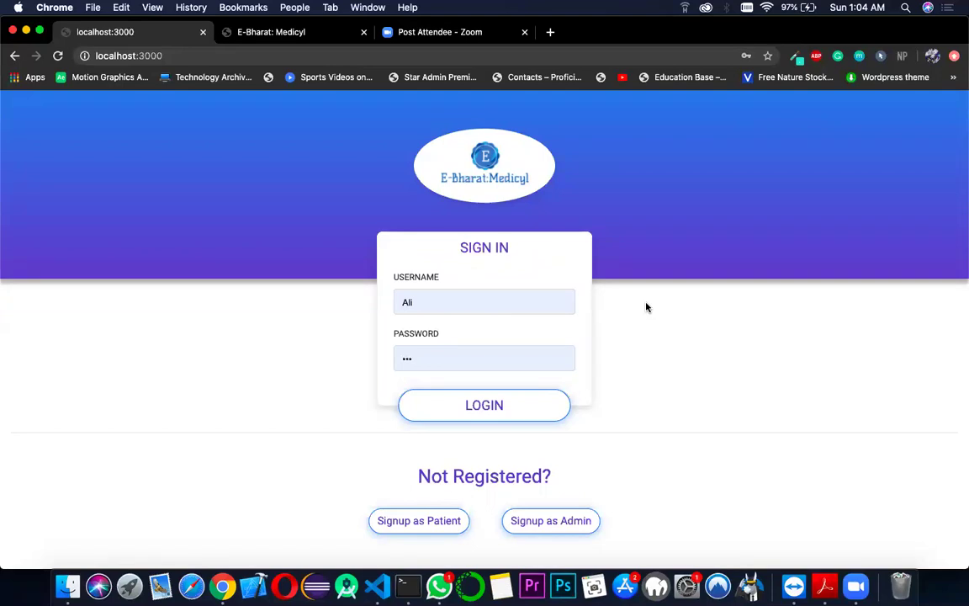
- Log in with the patient's credentials to reach the Records dashboard of test cards
left_click(498, 407)
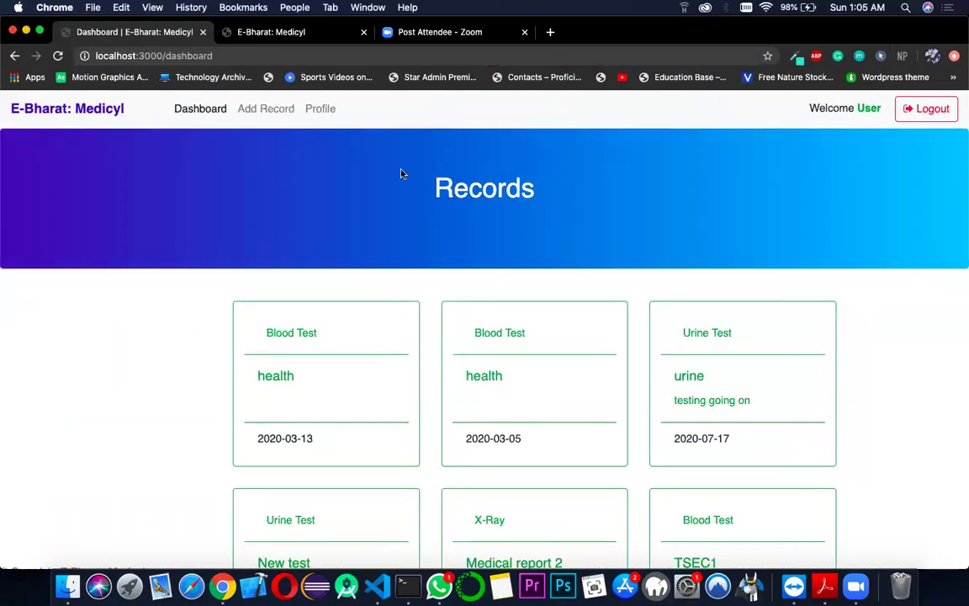
- Scroll through the node server's terminal output in VS Code to review stored records and login logs
key("ctrl+Right")
key("ctrl+Right")
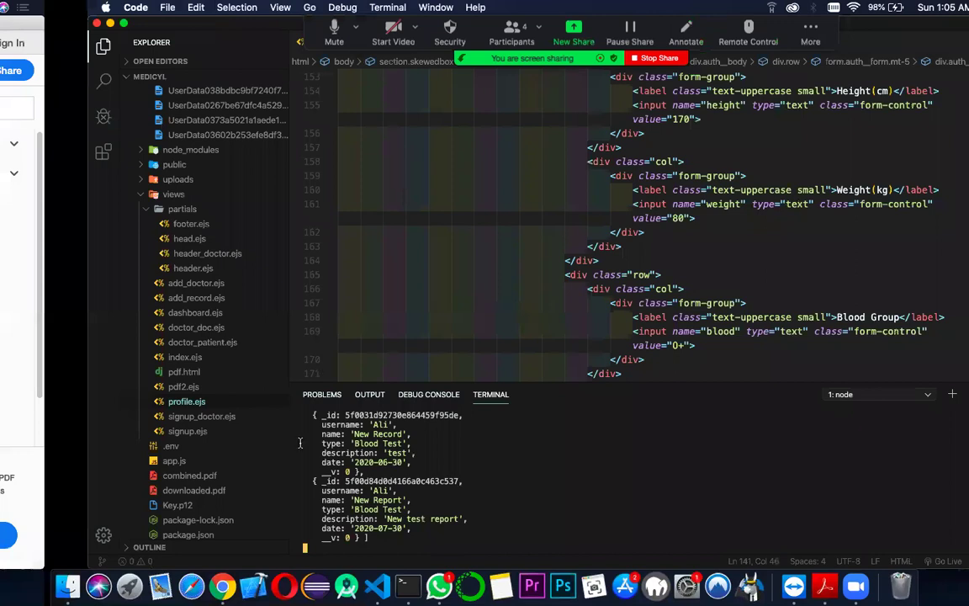
scroll(370, 442, "up", 3)
scroll(370, 443, "up", 1)
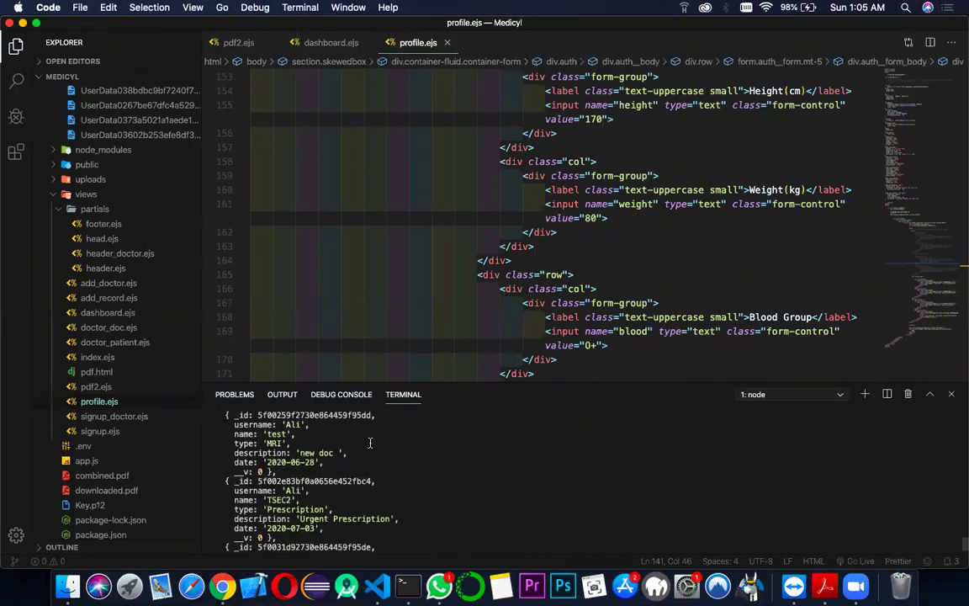
scroll(370, 442, "down", 1)
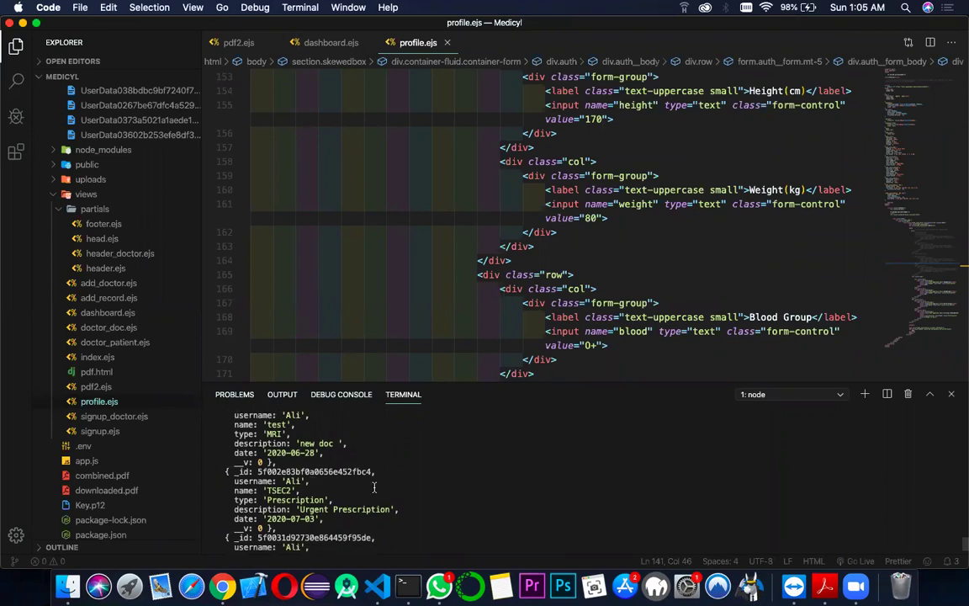
scroll(374, 486, "up", 3)
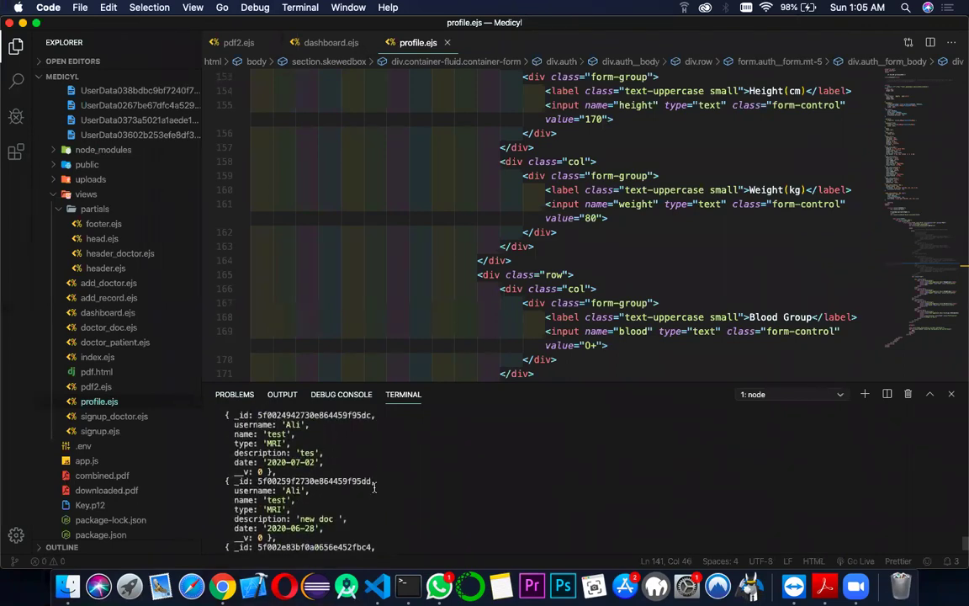
scroll(374, 486, "up", 6)
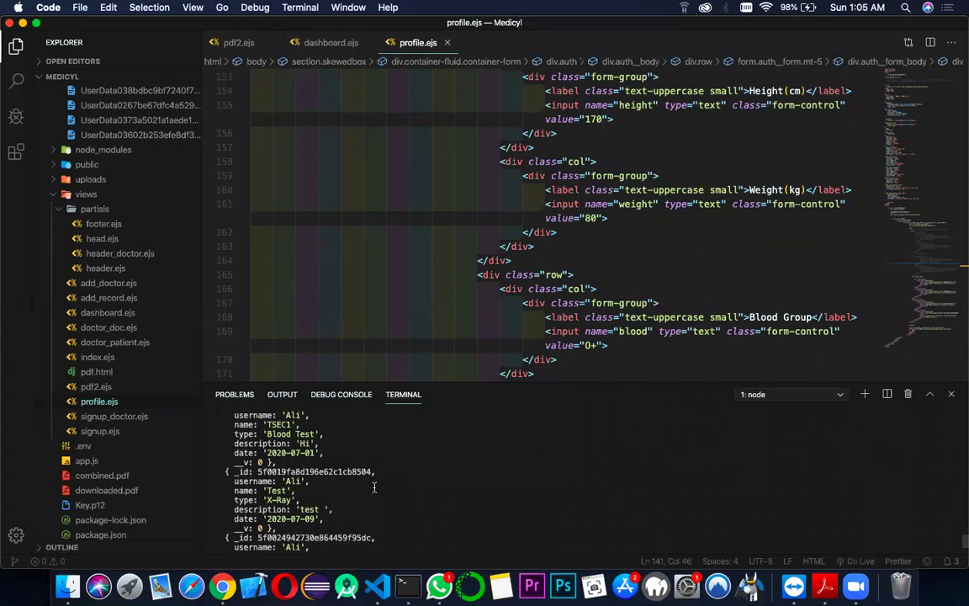
scroll(374, 487, "up", 12)
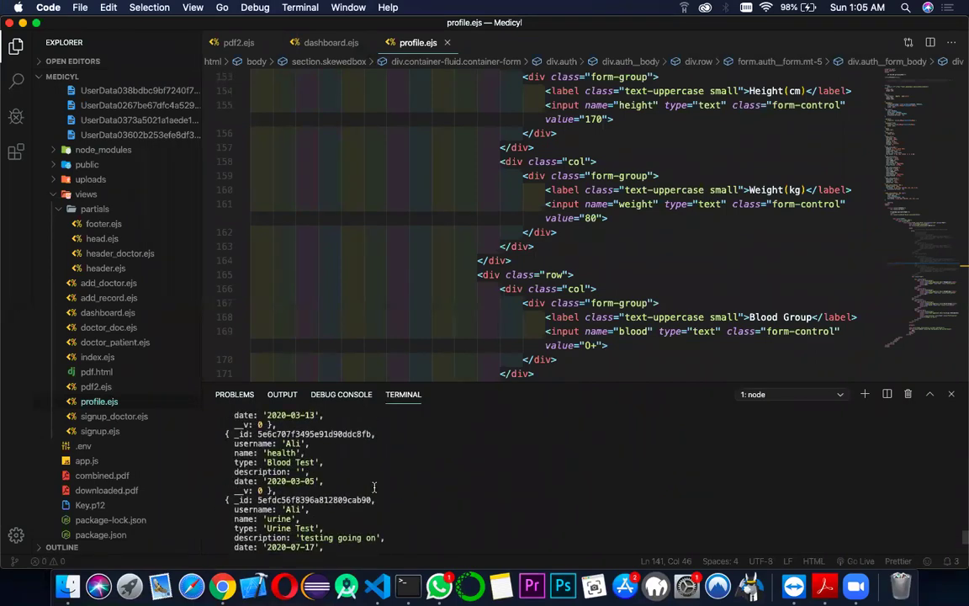
scroll(411, 464, "down", 15)
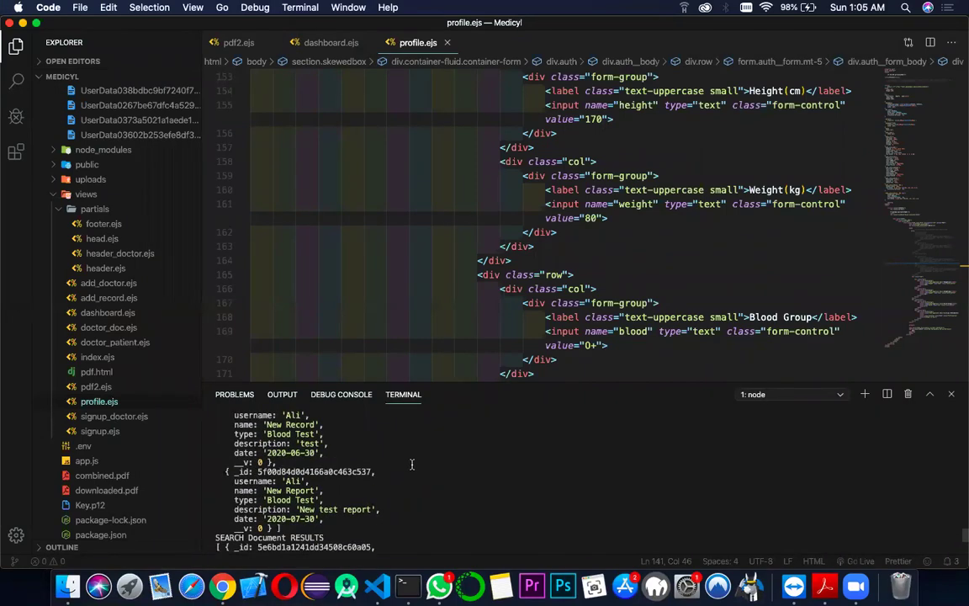
scroll(411, 464, "up", 10)
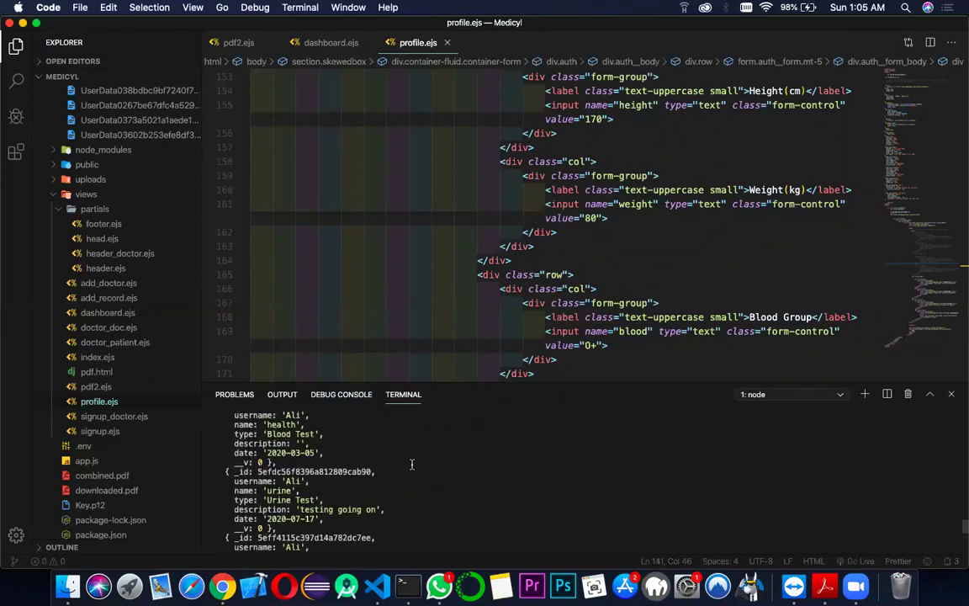
scroll(411, 464, "up", 15)
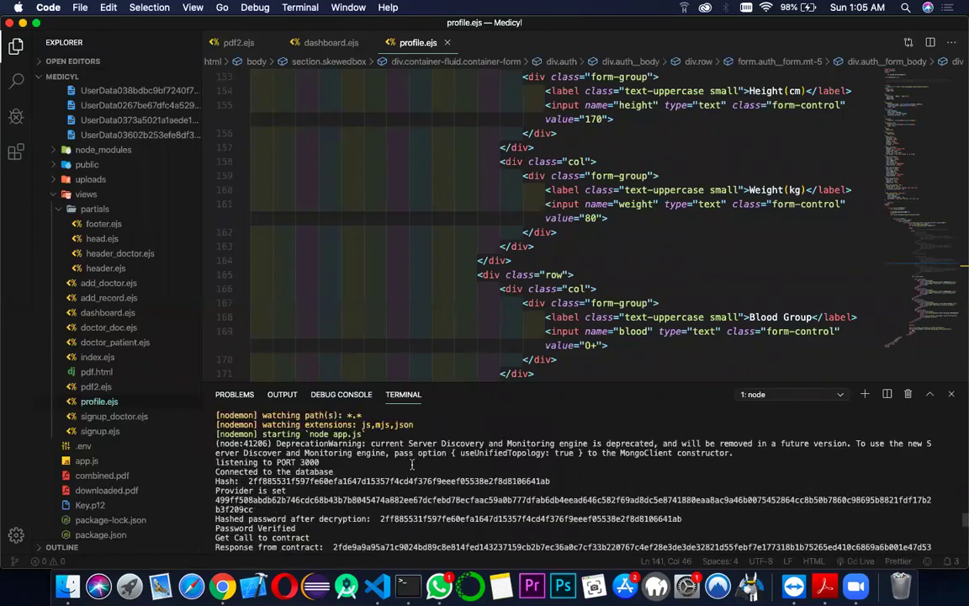
scroll(412, 464, "down", 3)
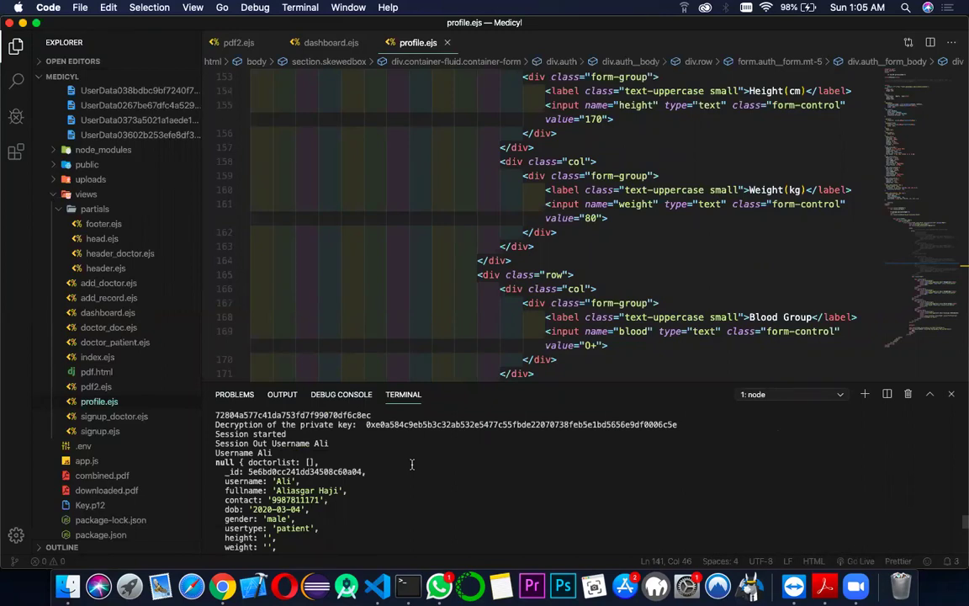
scroll(412, 464, "up", 2)
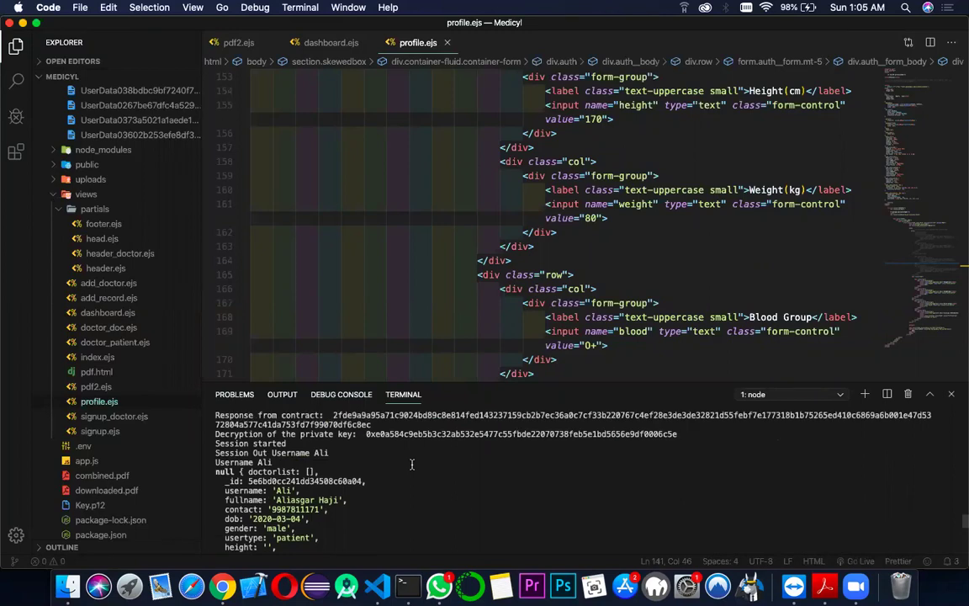
scroll(411, 462, "up", 1)
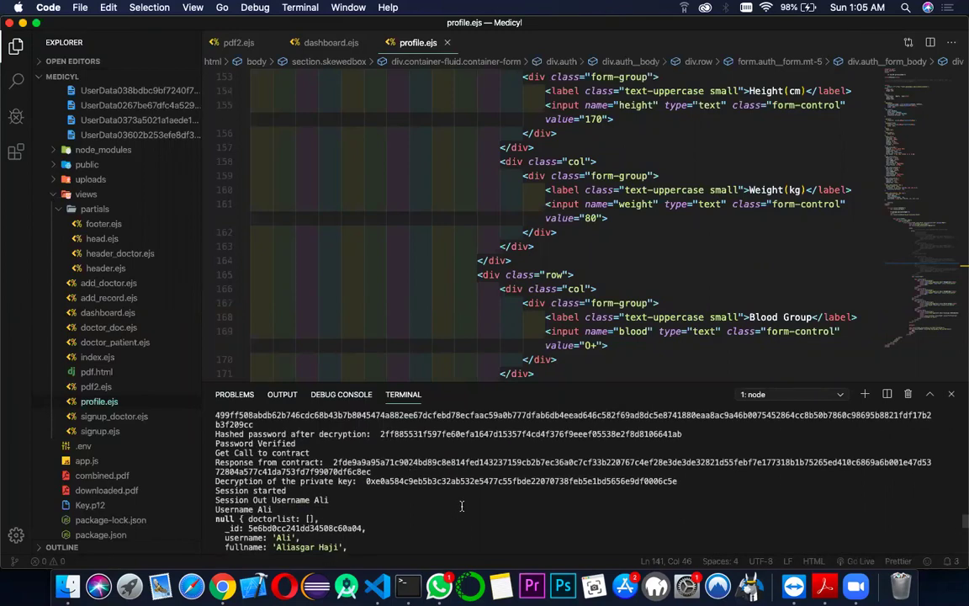
scroll(461, 506, "up", 1)
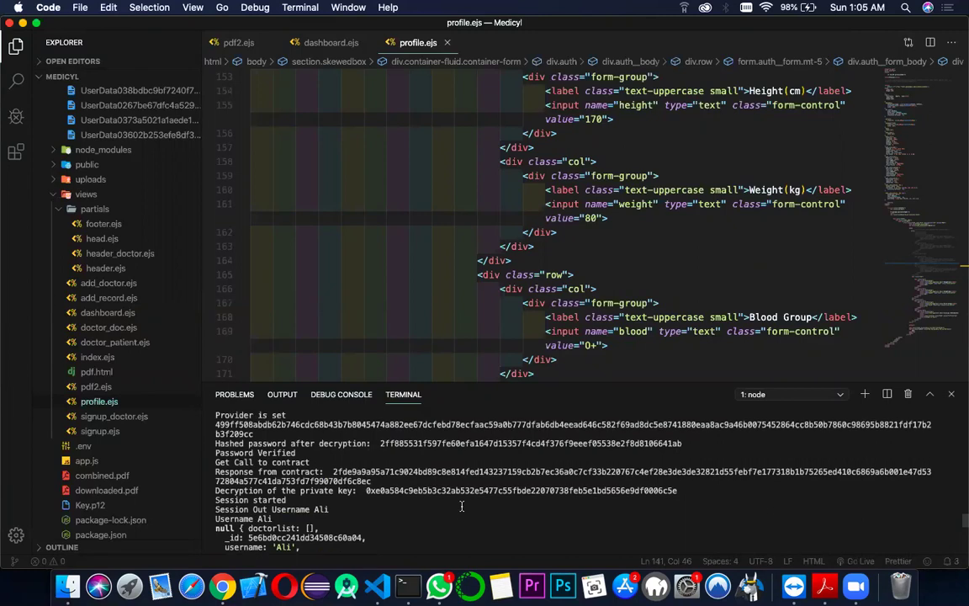
scroll(461, 506, "up", 2)
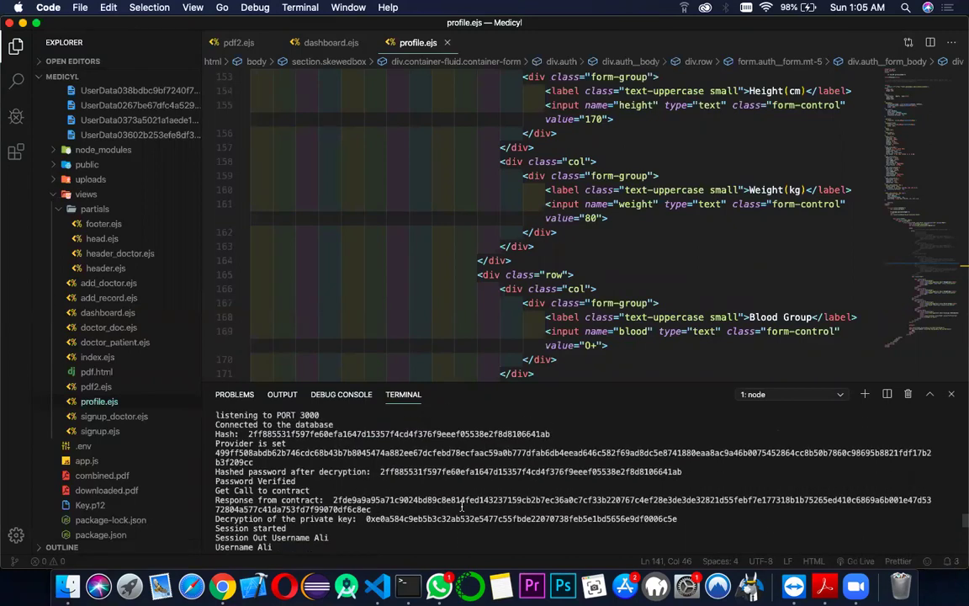
scroll(461, 505, "up", 2)
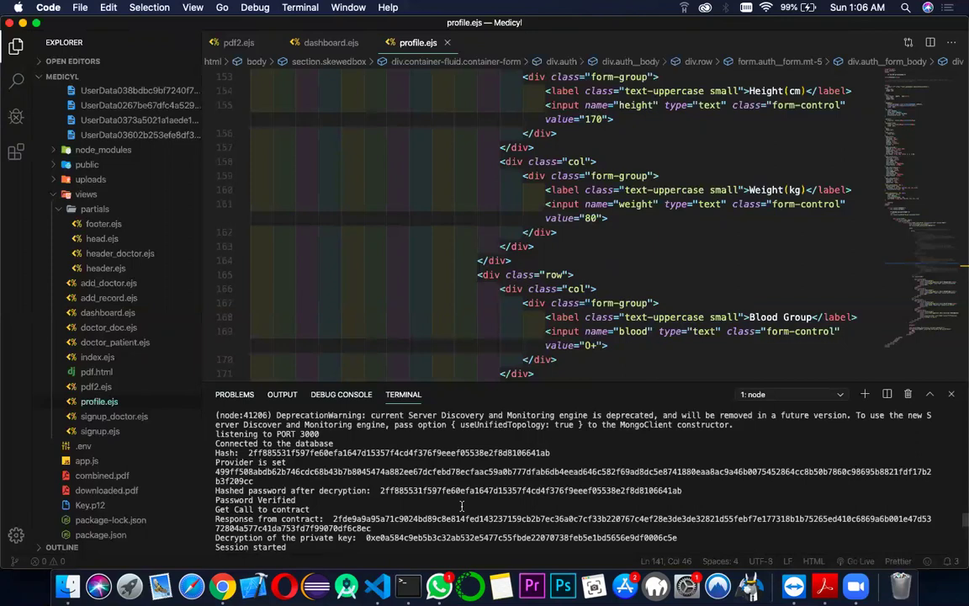
- Open the Blood Test 'New Report' card from the Records dashboard
key("ctrl+Left")
key("ctrl+Left")
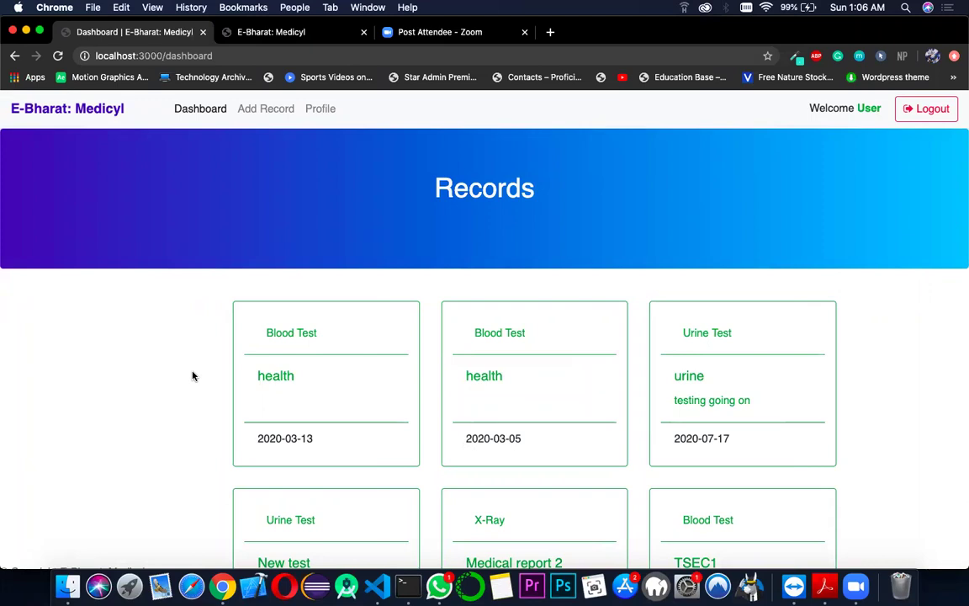
scroll(193, 376, "down", 10)
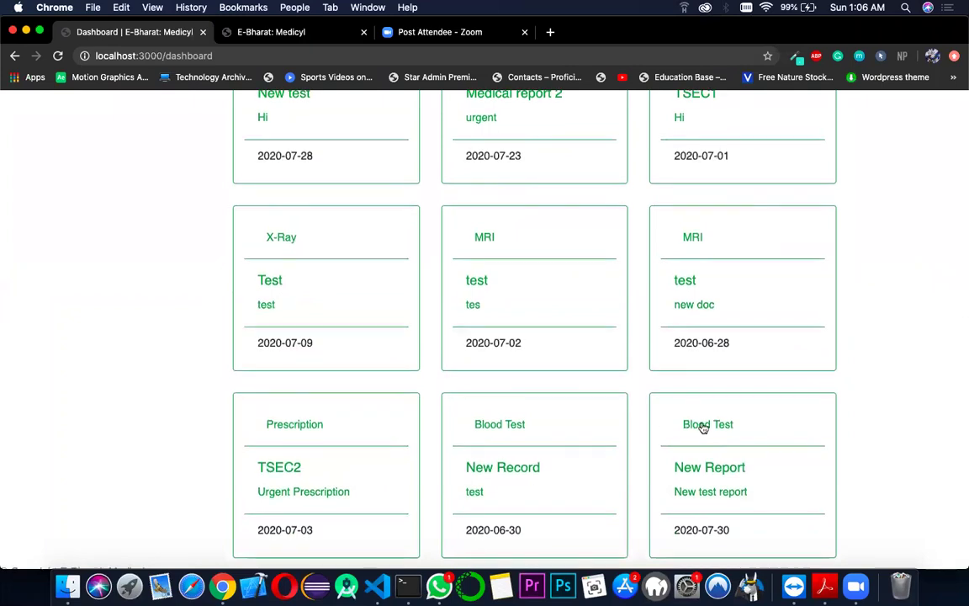
left_click(704, 427)
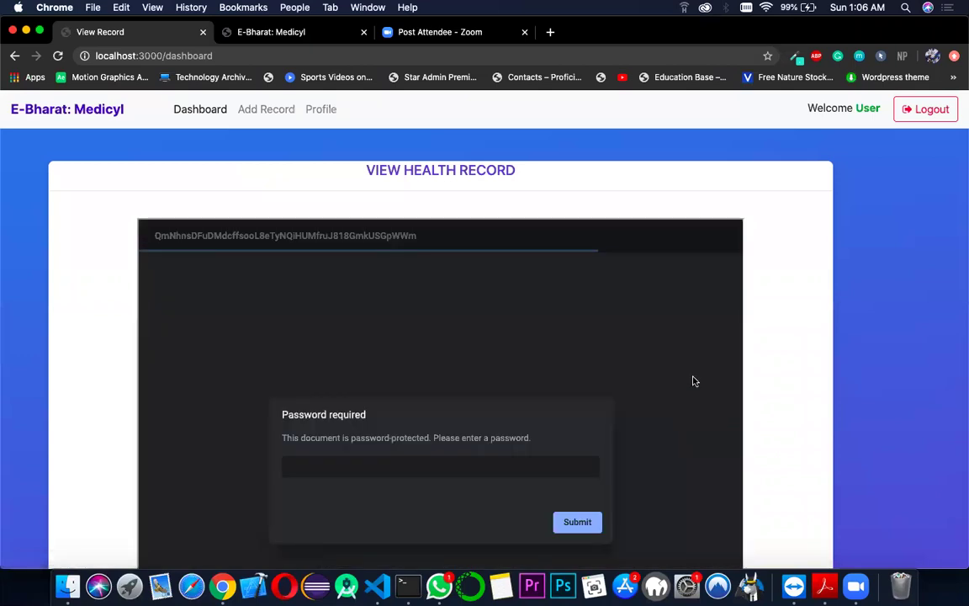
- Enter the document password to unlock the Ayurveda Blood Chemical Chemistry Test report
scroll(692, 380, "down", 3)
scroll(693, 380, "down", 1)
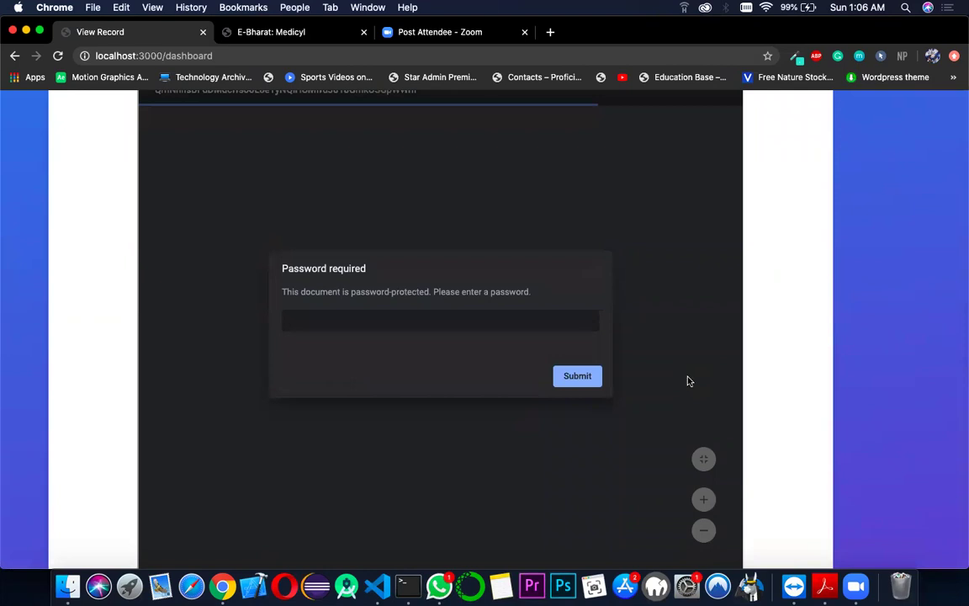
left_click(523, 322)
type("••••••")
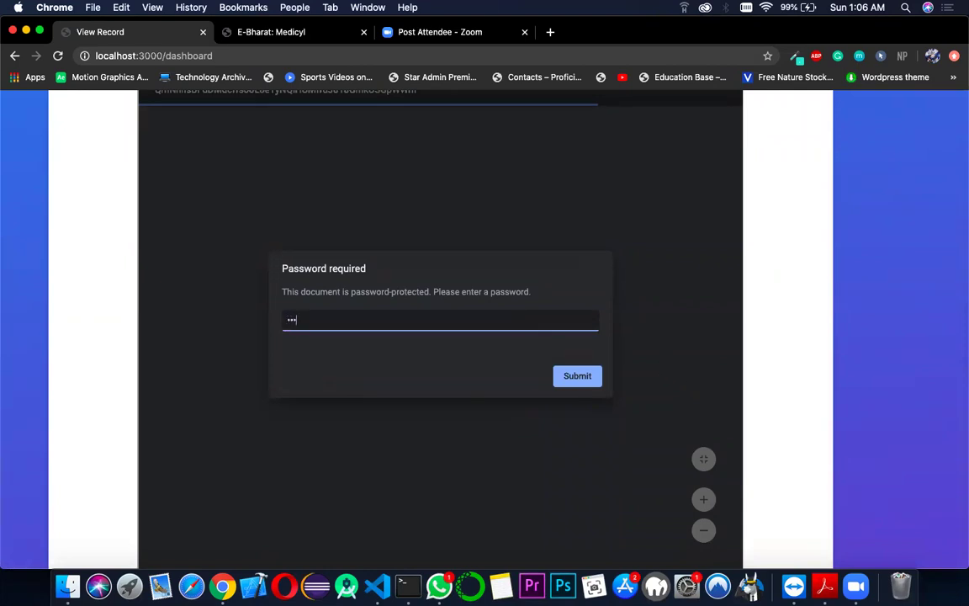
type("•••")
left_click(577, 376)
- Scroll through the blood-test report to review patient and normal values
scroll(589, 378, "down", 2)
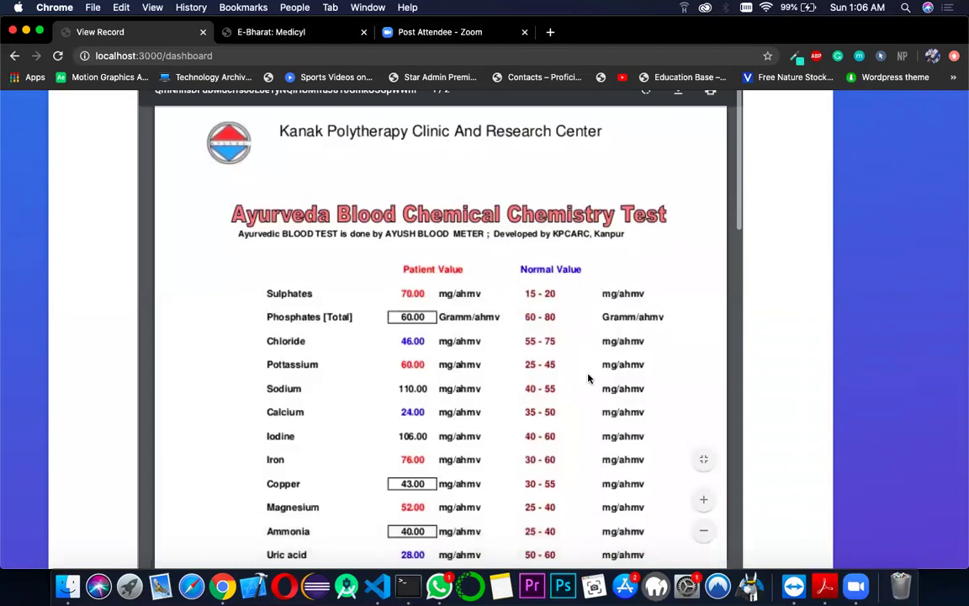
scroll(770, 358, "down", 3)
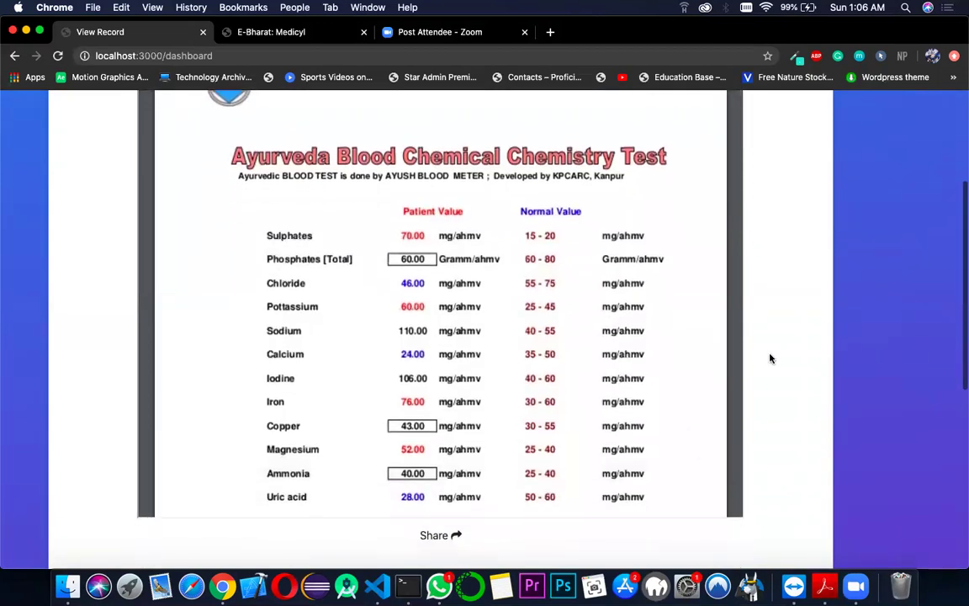
scroll(769, 358, "up", 3)
scroll(770, 358, "down", 3)
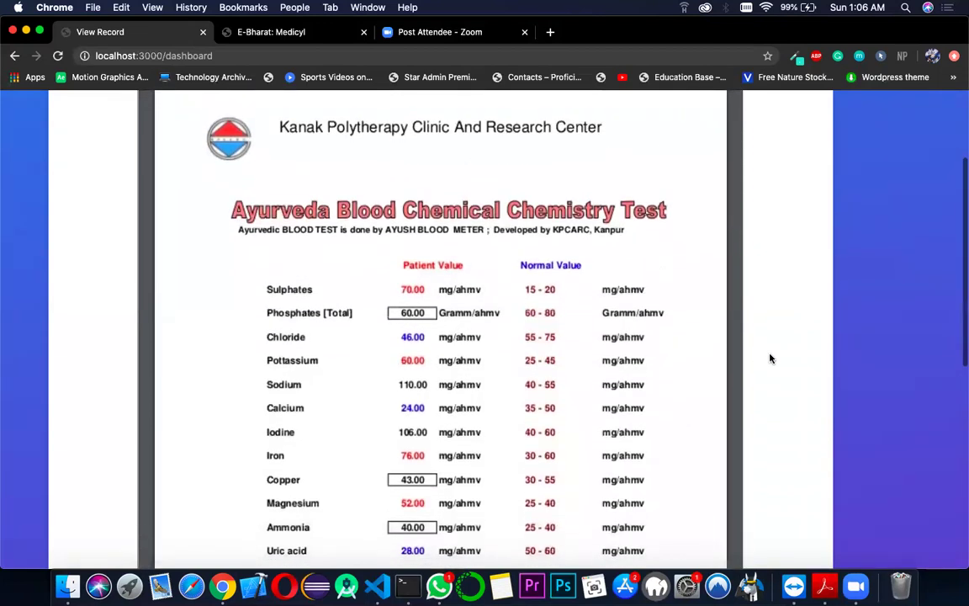
scroll(770, 358, "up", 2)
scroll(770, 358, "up", 3)
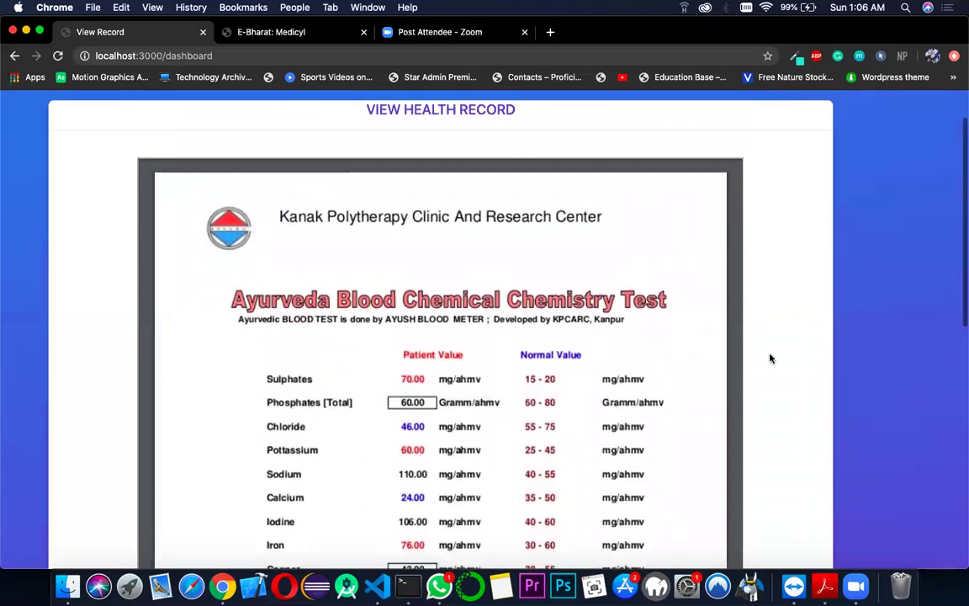
scroll(770, 359, "down", 4)
scroll(770, 358, "down", 4)
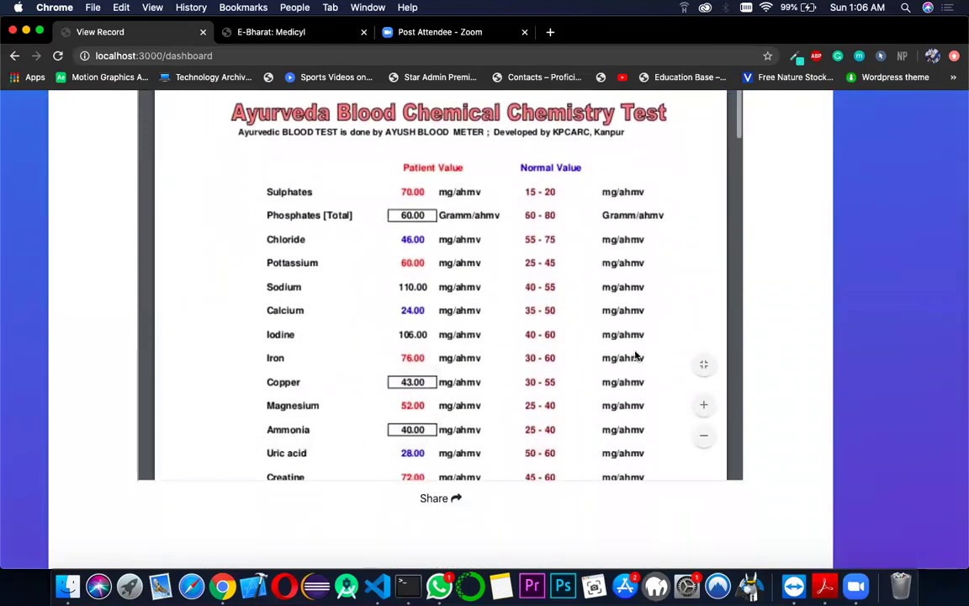
scroll(779, 376, "down", 2)
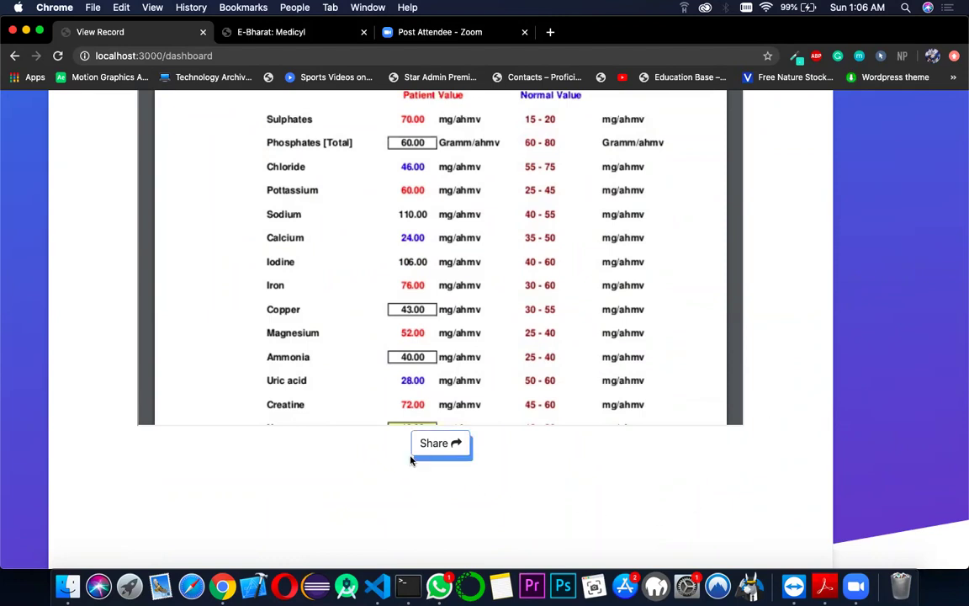
scroll(320, 471, "up", 2)
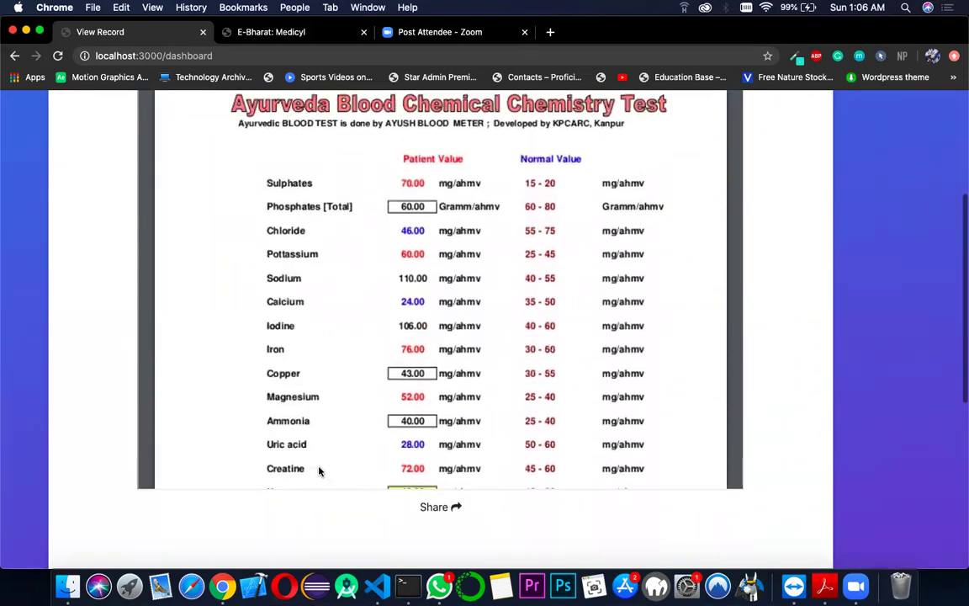
scroll(320, 469, "down", 1)
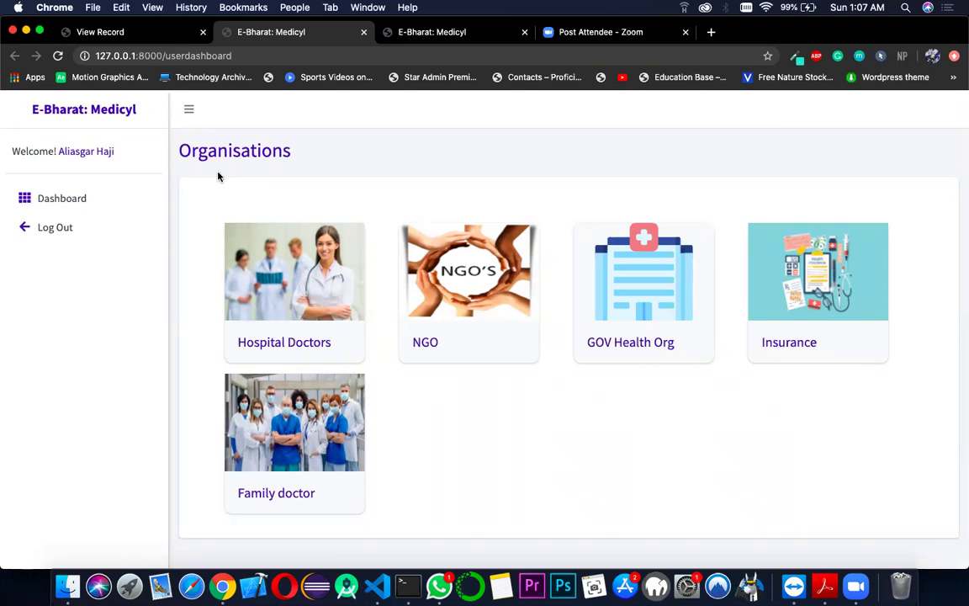
- Open the first doctor under Hospital Doctors and set access time to 1 week
left_click(270, 301)
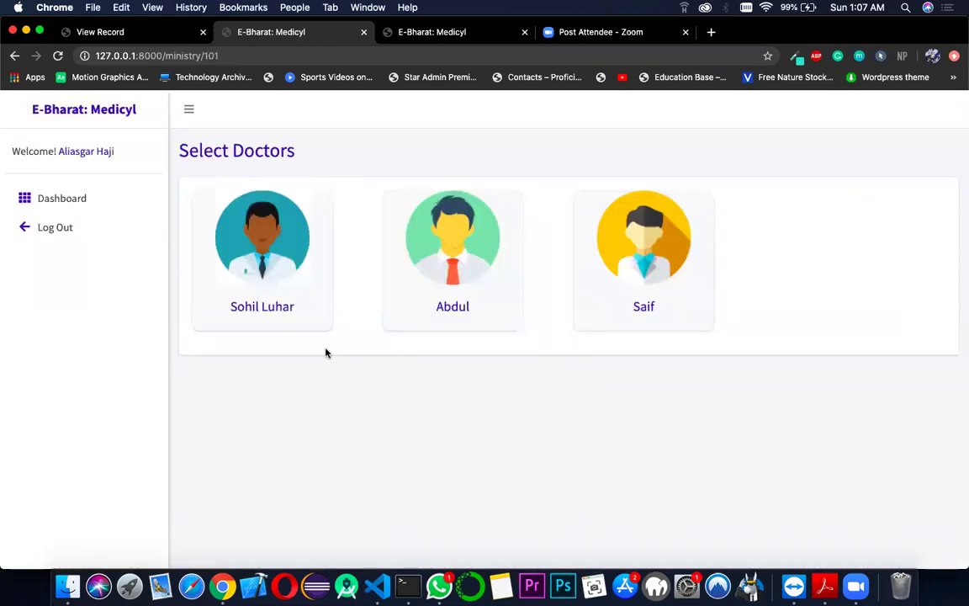
left_click(277, 282)
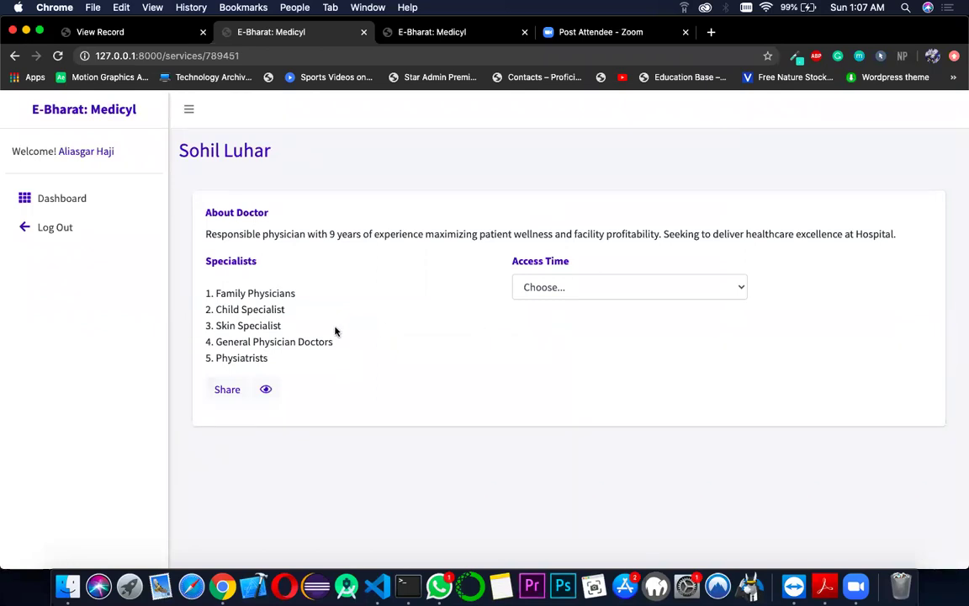
left_click(586, 287)
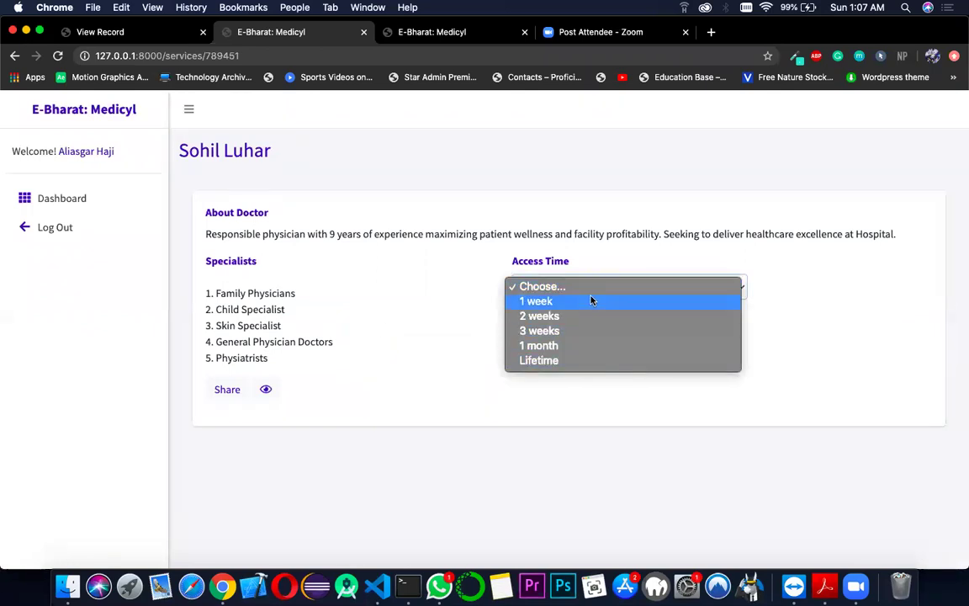
left_click(591, 300)
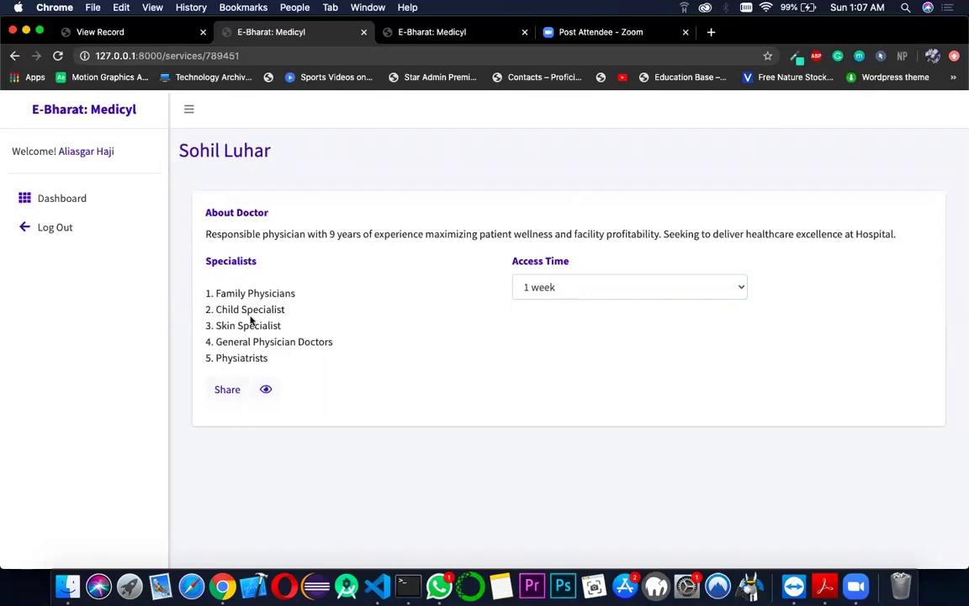
- Share the blood-test record with the doctor and review the confirmation and summary
left_click(227, 391)
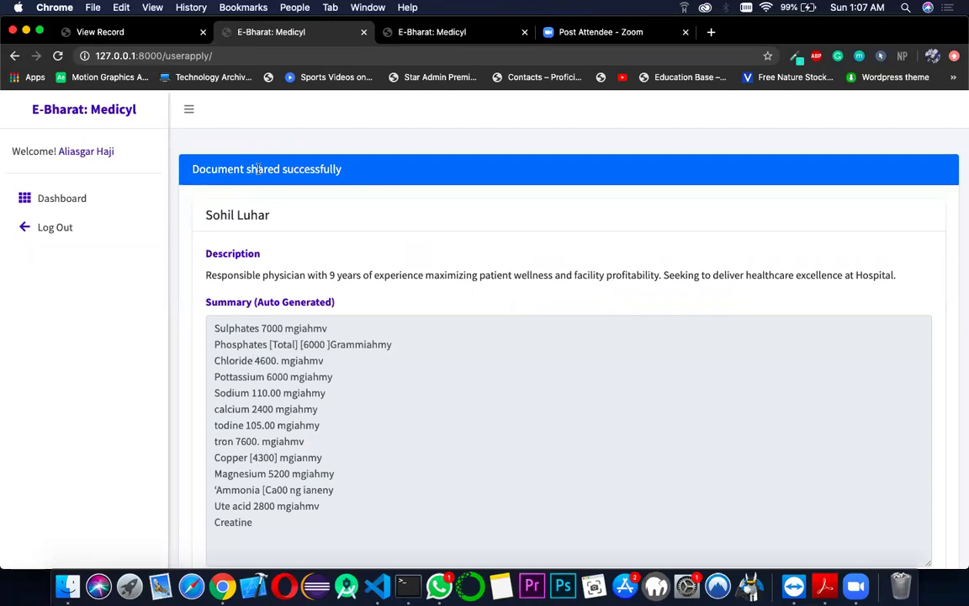
double_click(260, 169)
left_click(292, 190)
scroll(326, 194, "down", 2)
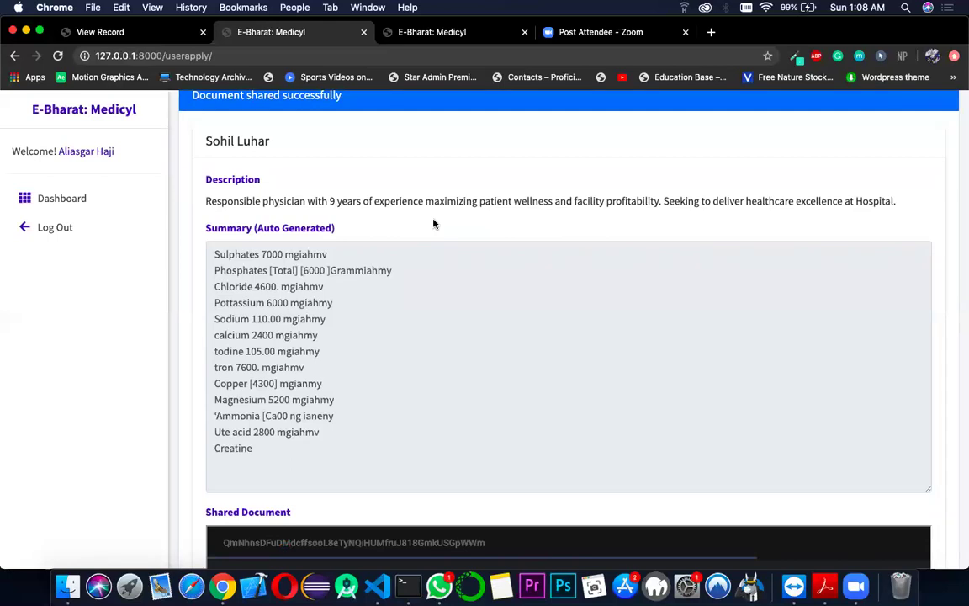
- Enter the shared document's password to unlock the blood-test report
scroll(434, 224, "down", 5)
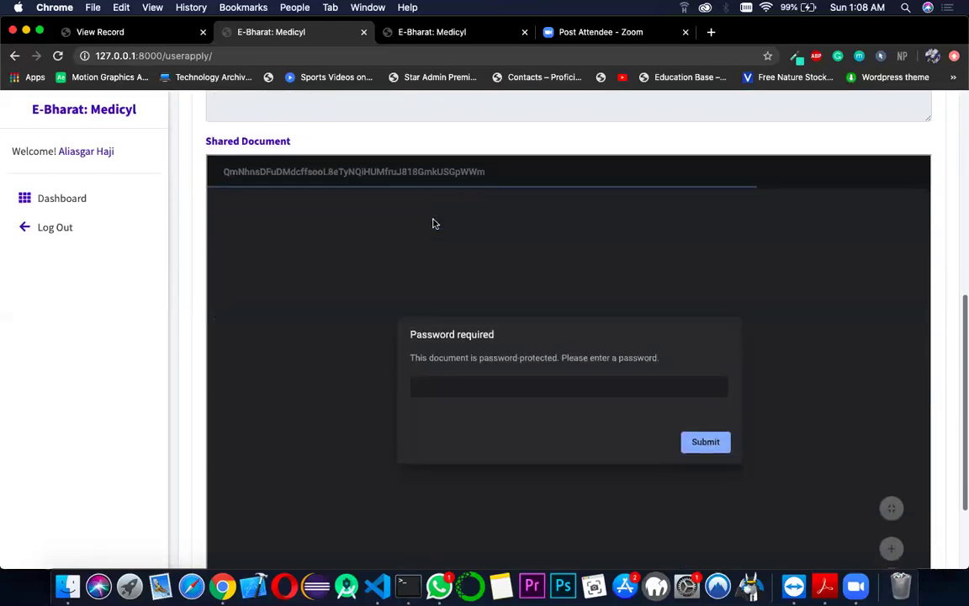
scroll(434, 224, "down", 1)
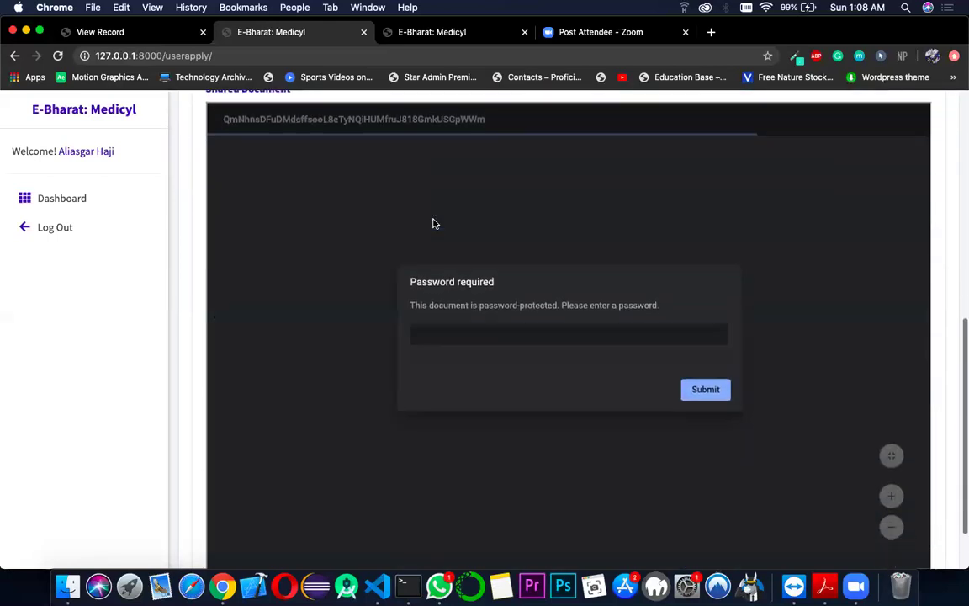
left_click(467, 341)
type("1234567")
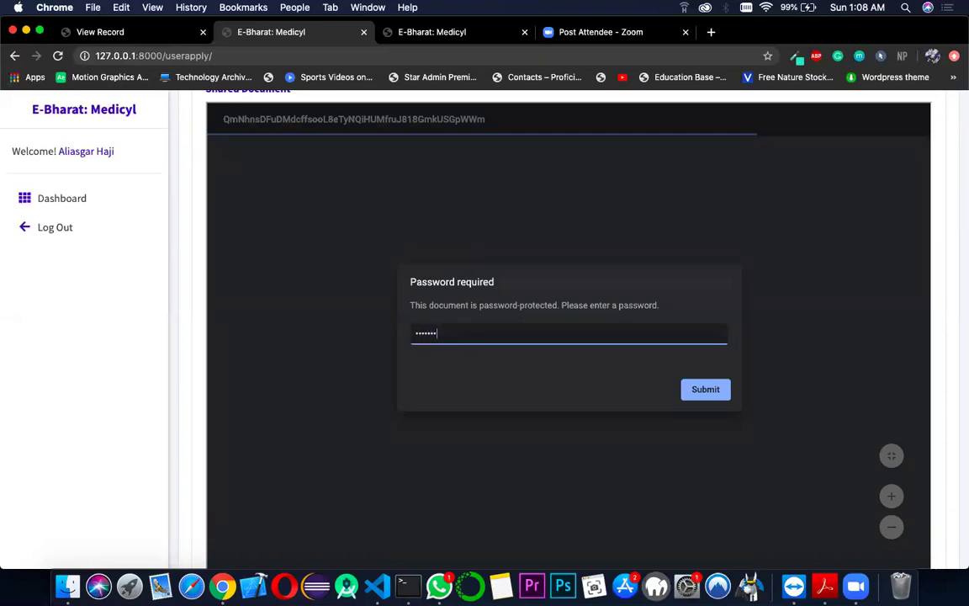
type("89")
left_click(698, 390)
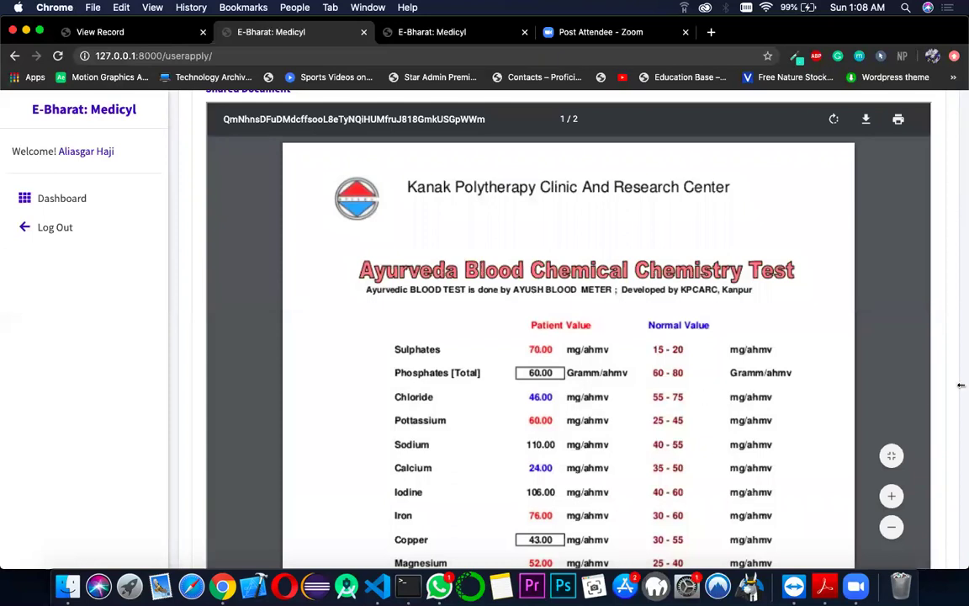
- Scroll through the unlocked blood-test PDF and back toward the top
scroll(935, 375, "down", 2)
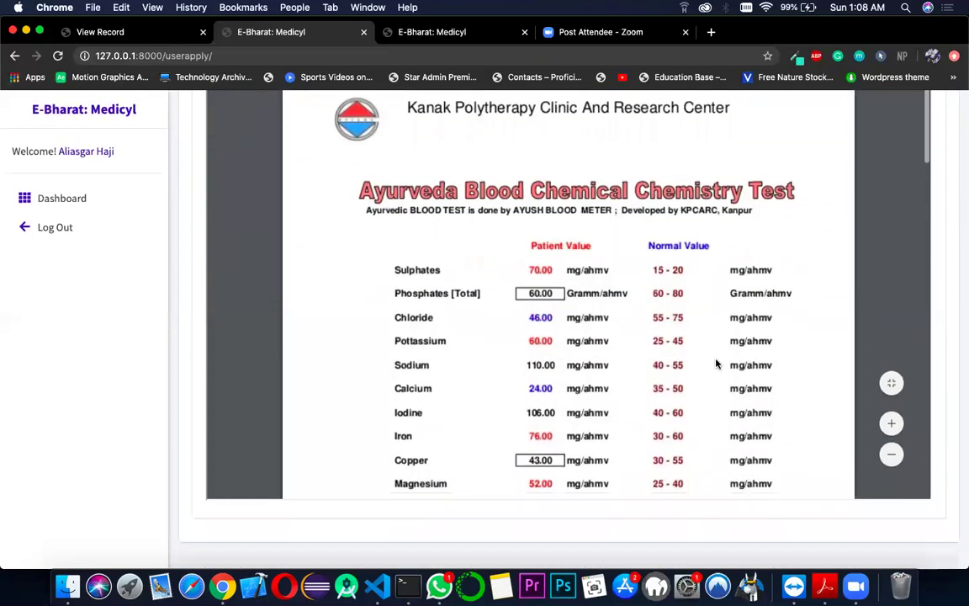
scroll(716, 364, "down", 5)
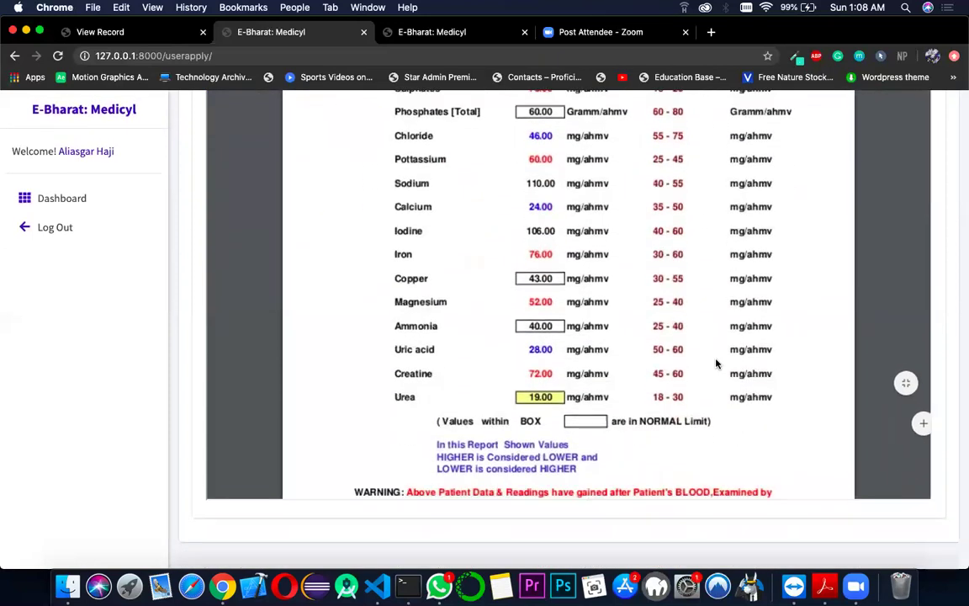
scroll(716, 363, "down", 1)
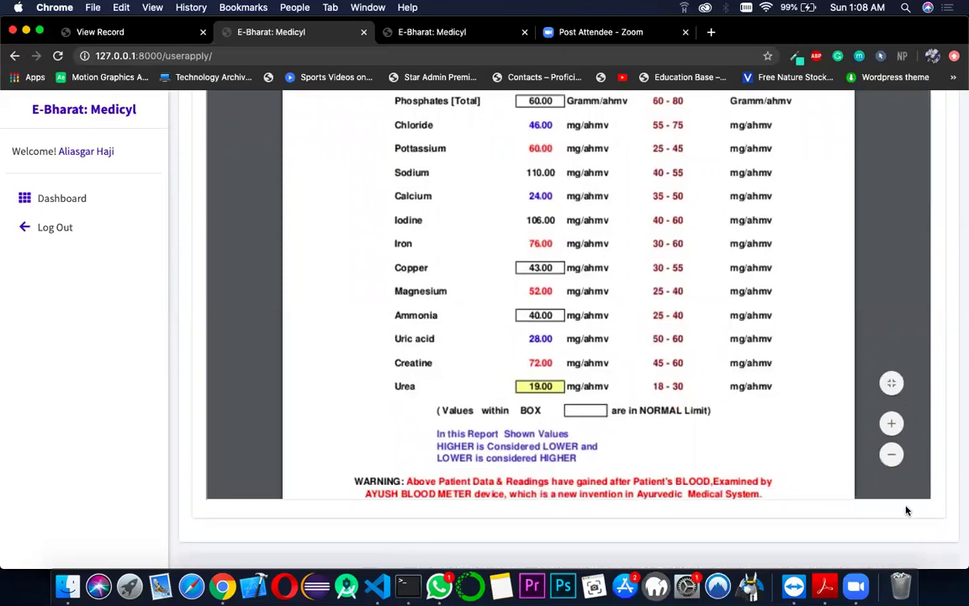
scroll(902, 507, "up", 10)
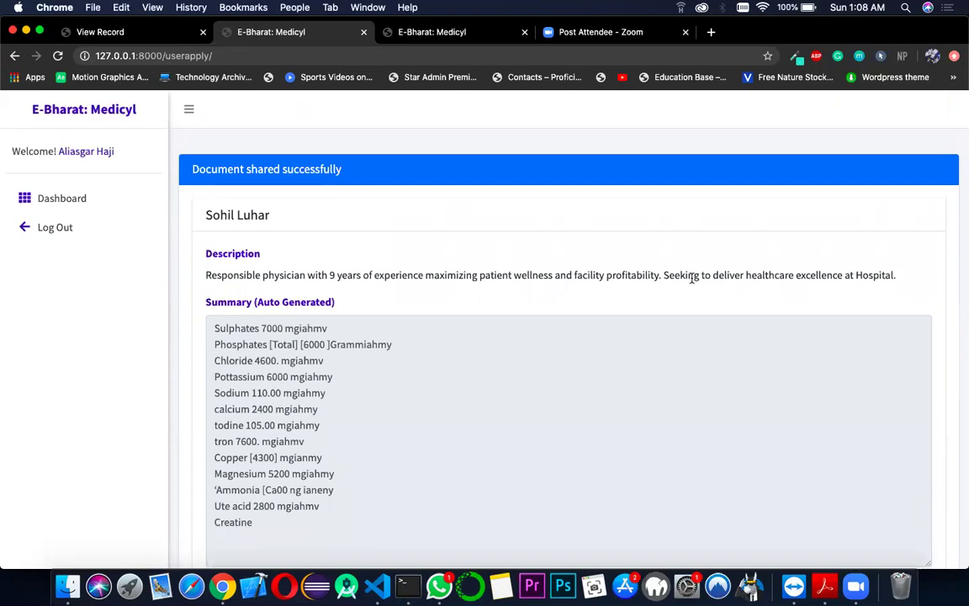
key("F1")
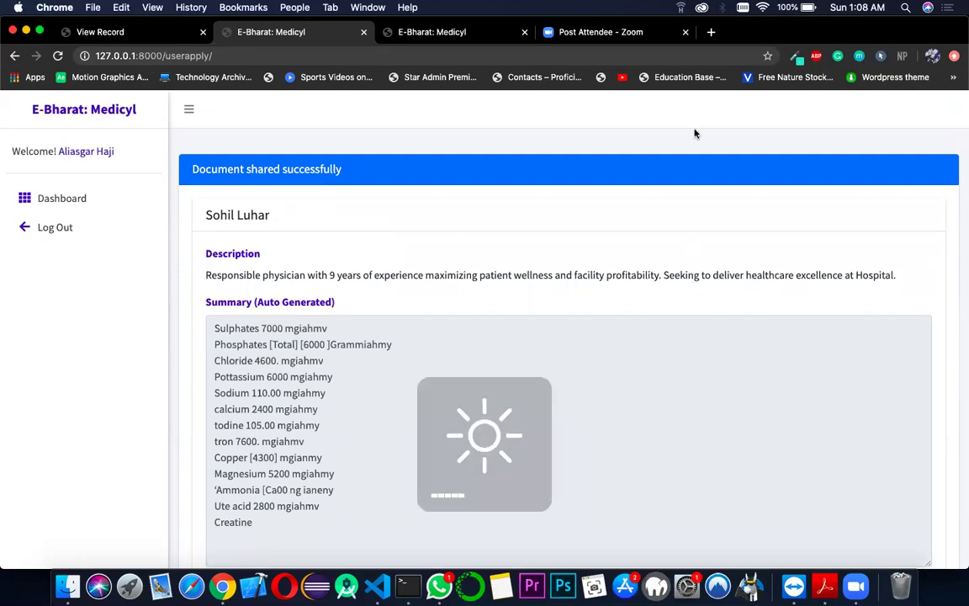
- Check the signature validation status of combineupload copy.pdf in Acrobat Reader and close it
key("ctrl+Right")
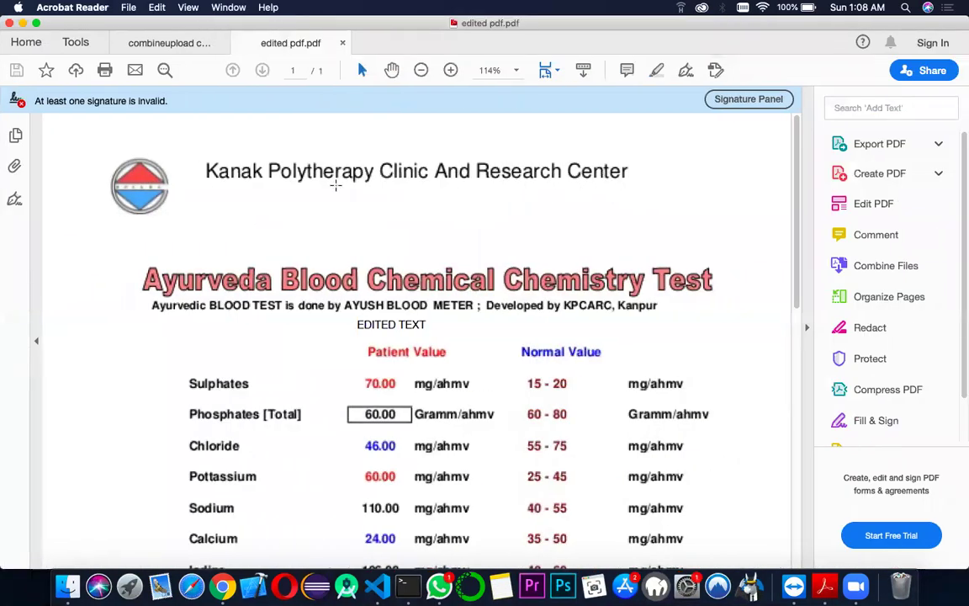
left_click(185, 47)
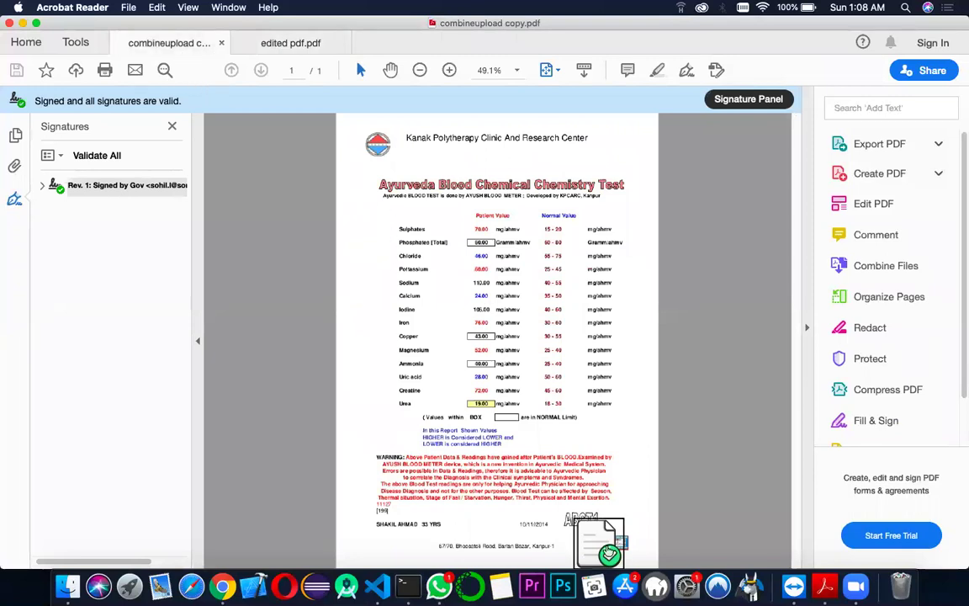
left_click(593, 544)
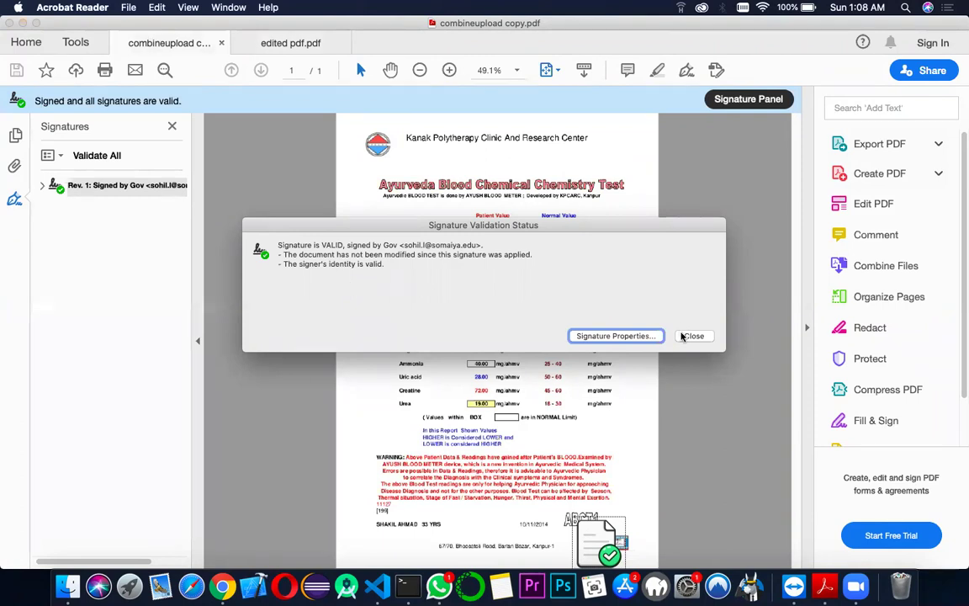
left_click(688, 335)
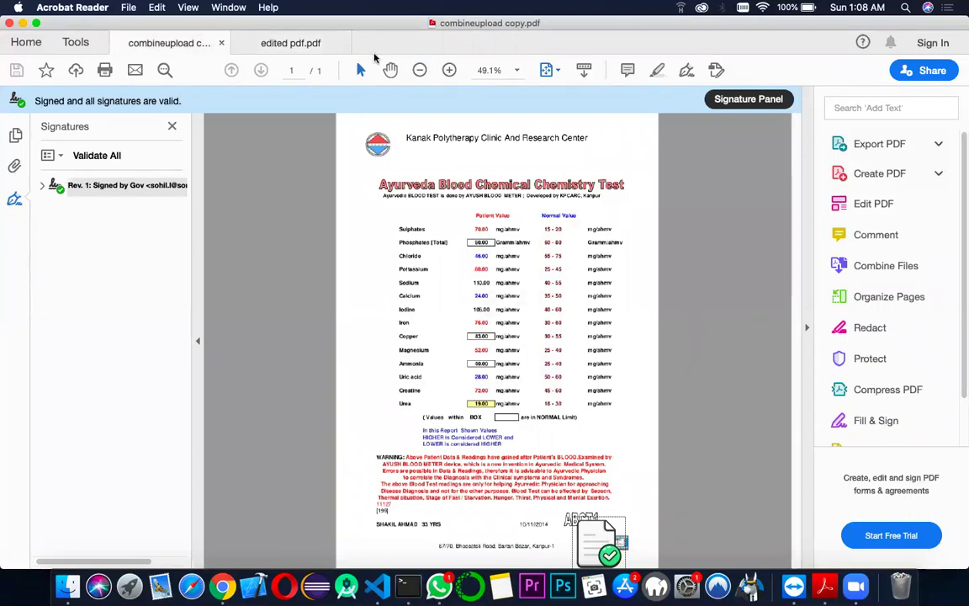
left_click(281, 47)
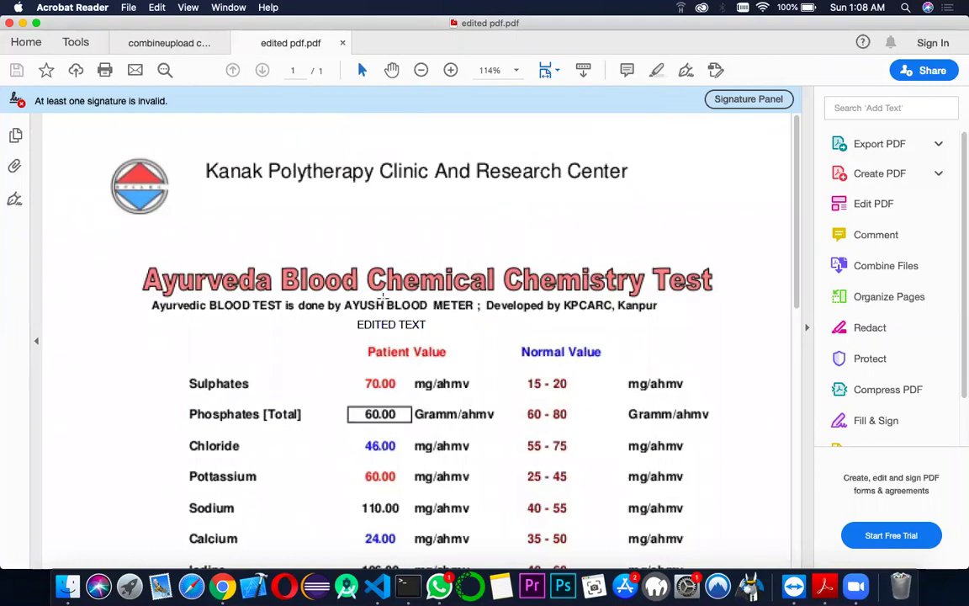
double_click(377, 326)
double_click(412, 326)
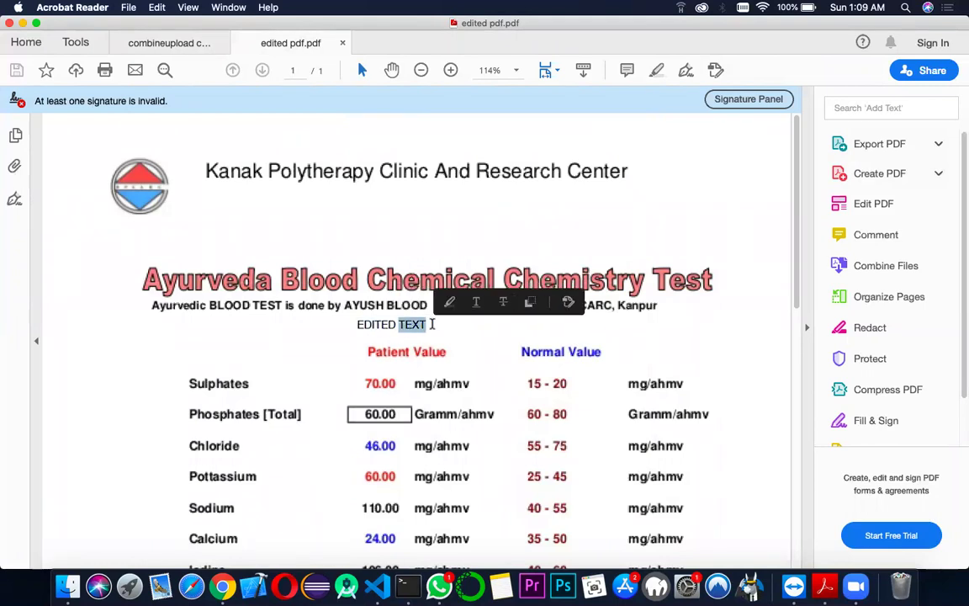
left_click(414, 330)
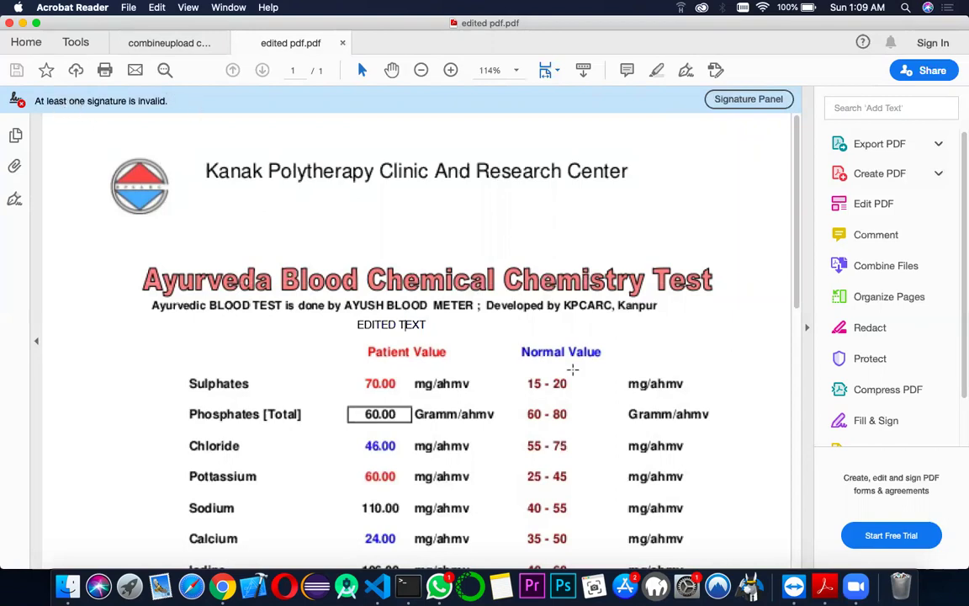
scroll(572, 370, "down", 4)
scroll(572, 370, "up", 5)
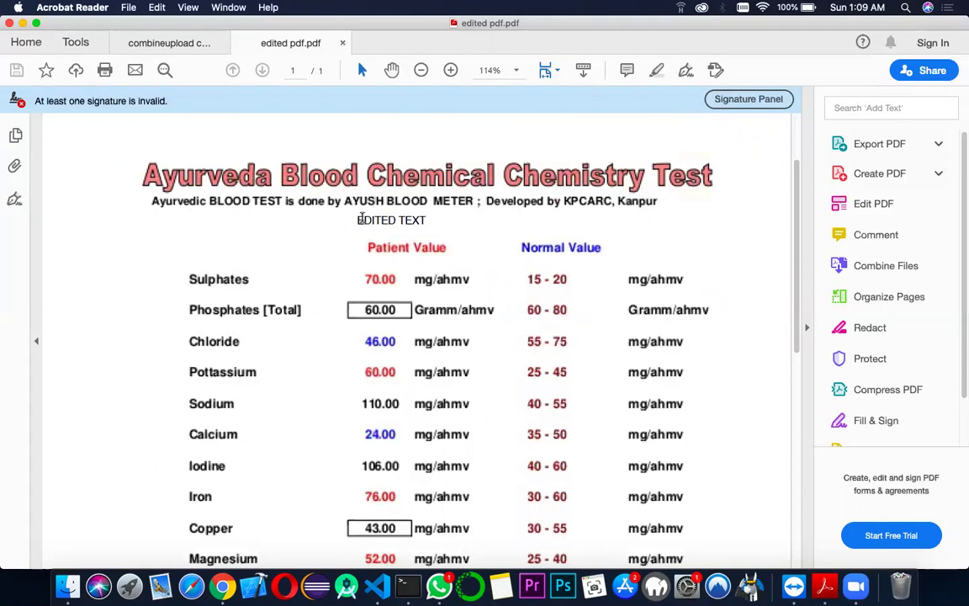
double_click(360, 218)
left_click(389, 224)
- Review the 'Document shared successfully' page, then log out from the View Record tab
key("ctrl+Left")
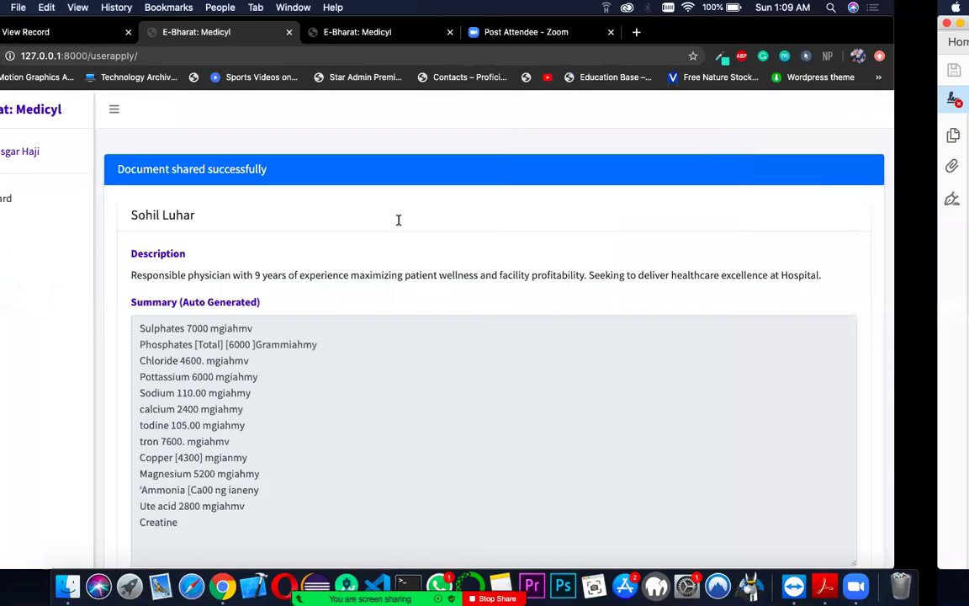
scroll(321, 265, "down", 3)
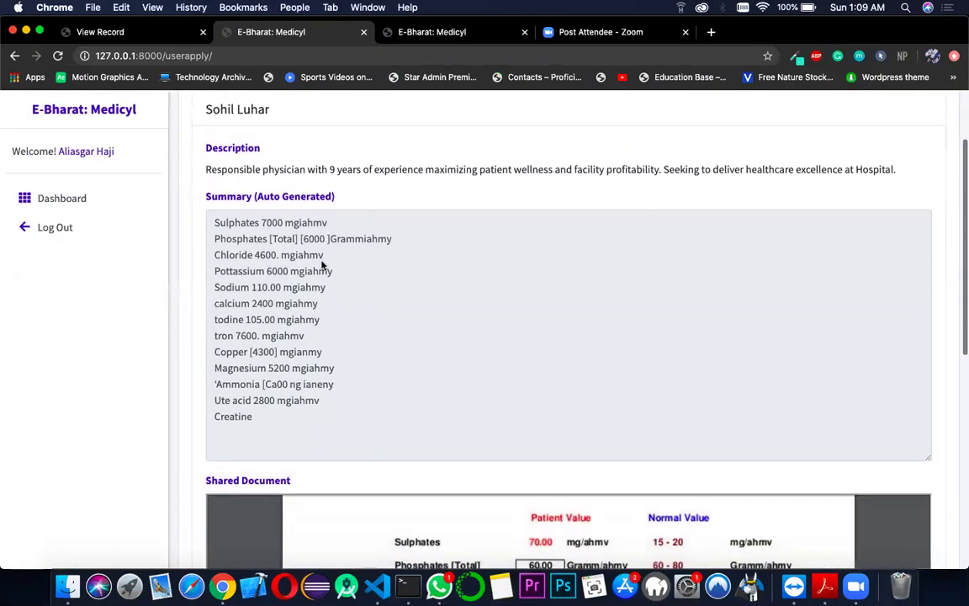
scroll(291, 172, "up", 3)
triple_click(290, 169)
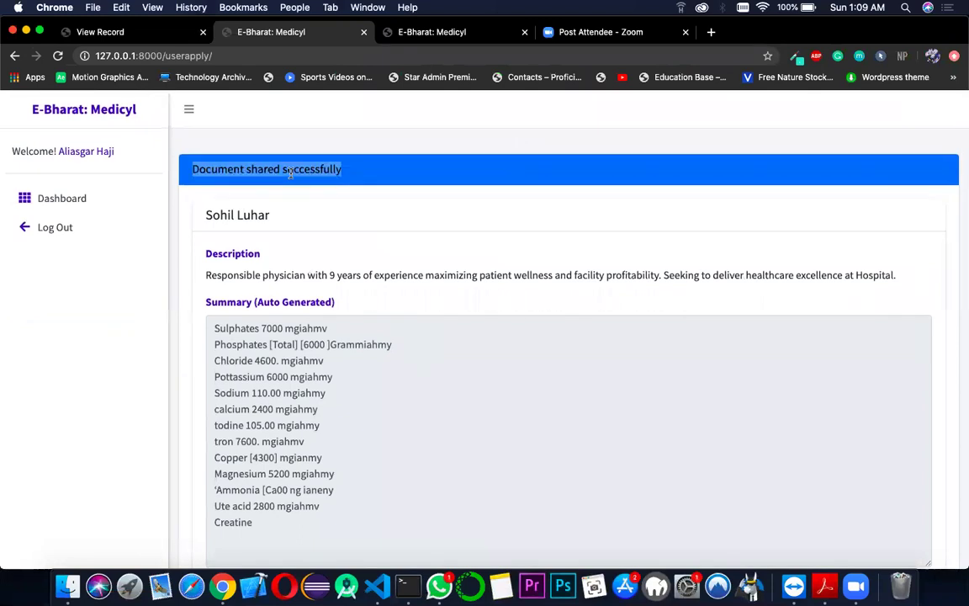
left_click(290, 172)
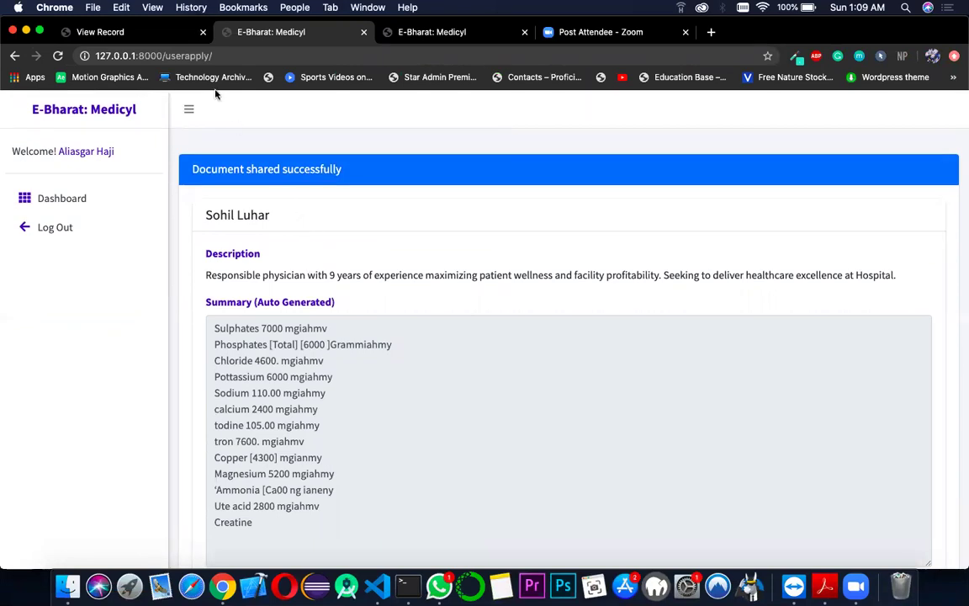
left_click(162, 31)
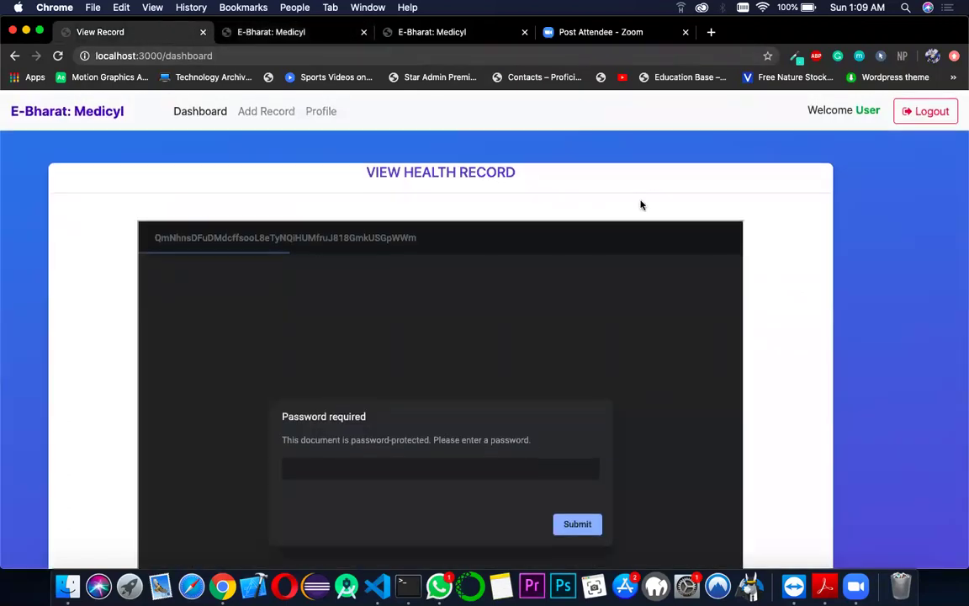
left_click(927, 115)
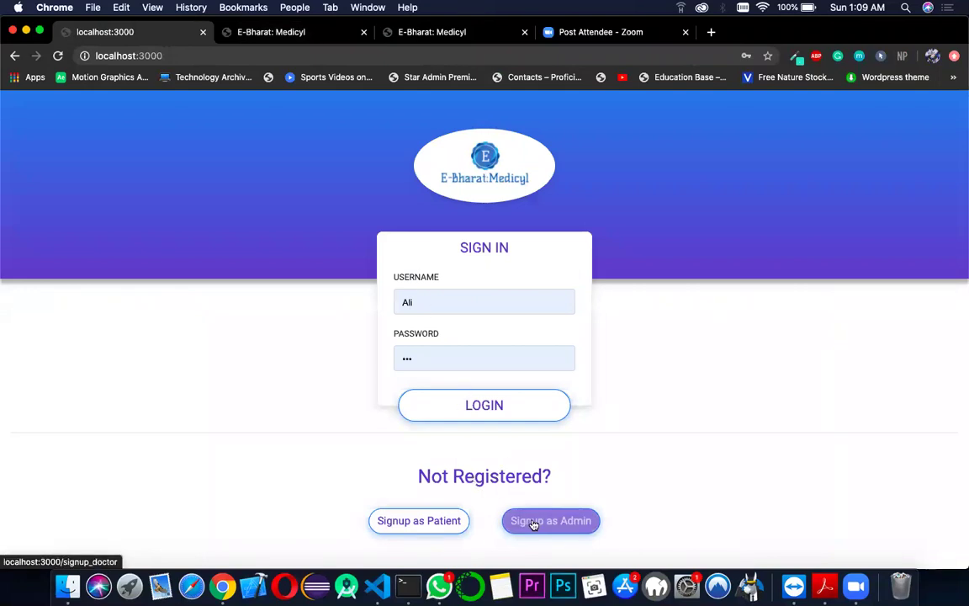
- Open the 'Signup as Admin' form to register an authorised doctor
left_click(535, 522)
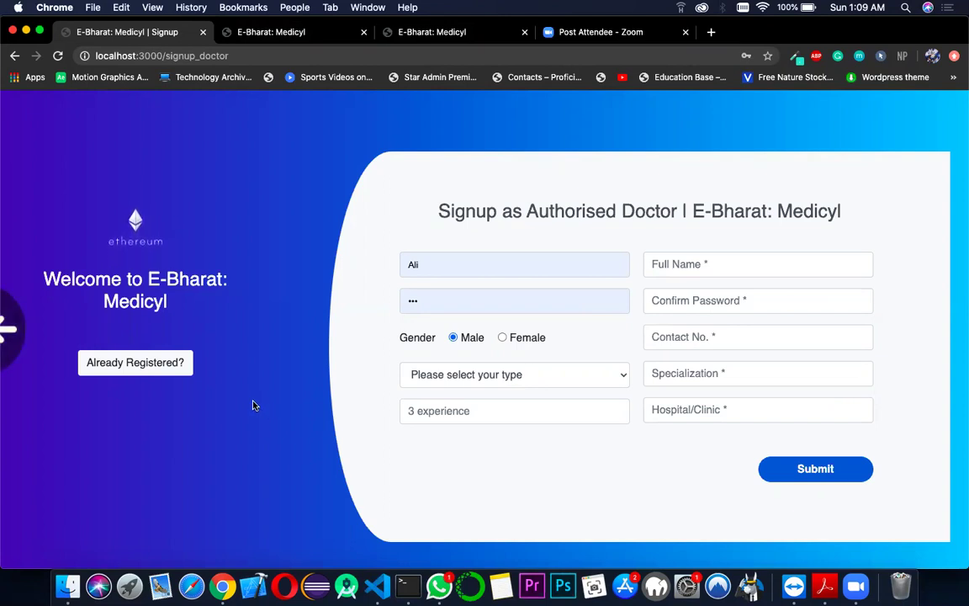
- Back on the sign-in page, replace the autofilled username with the doctor's, submit, then move to VS Code
left_click(152, 363)
double_click(447, 303)
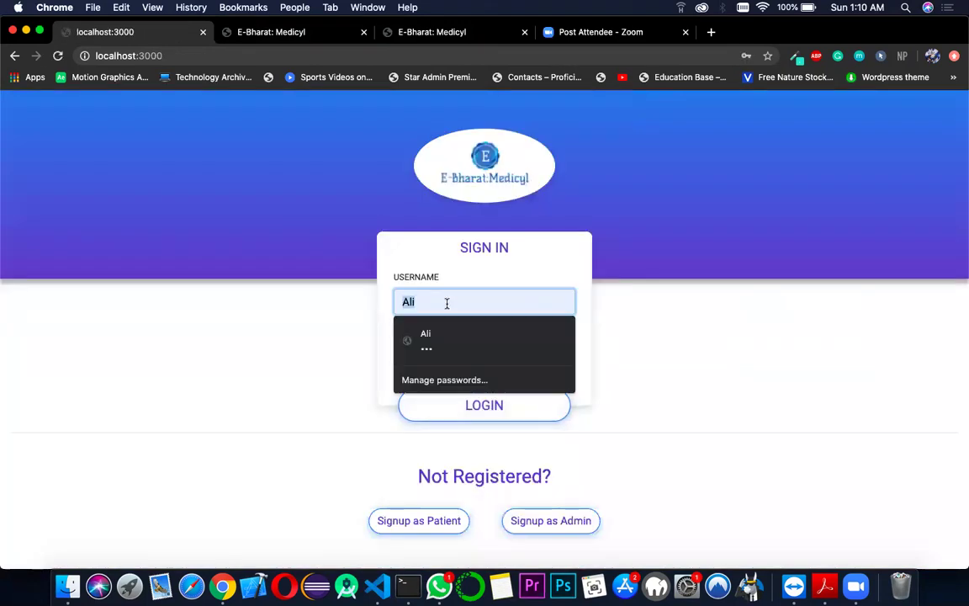
key("BackSpace")
type("Abdul")
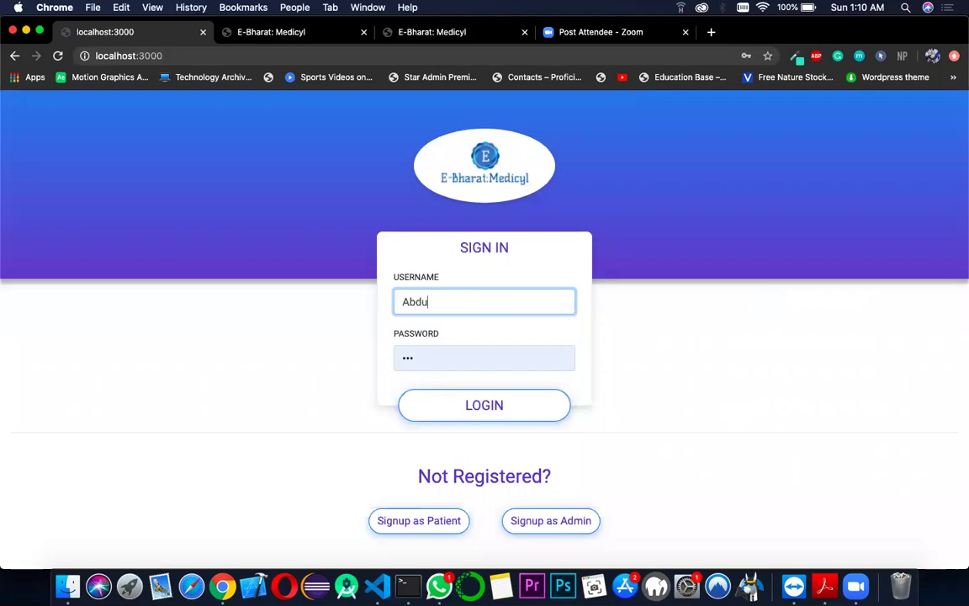
left_click(469, 418)
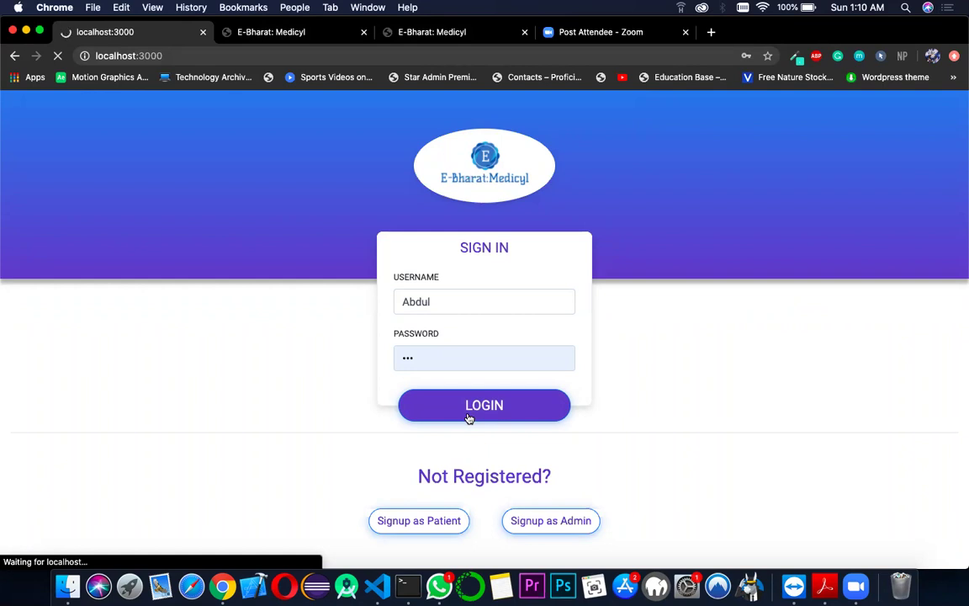
key("ctrl+Right")
key("ctrl+Right")
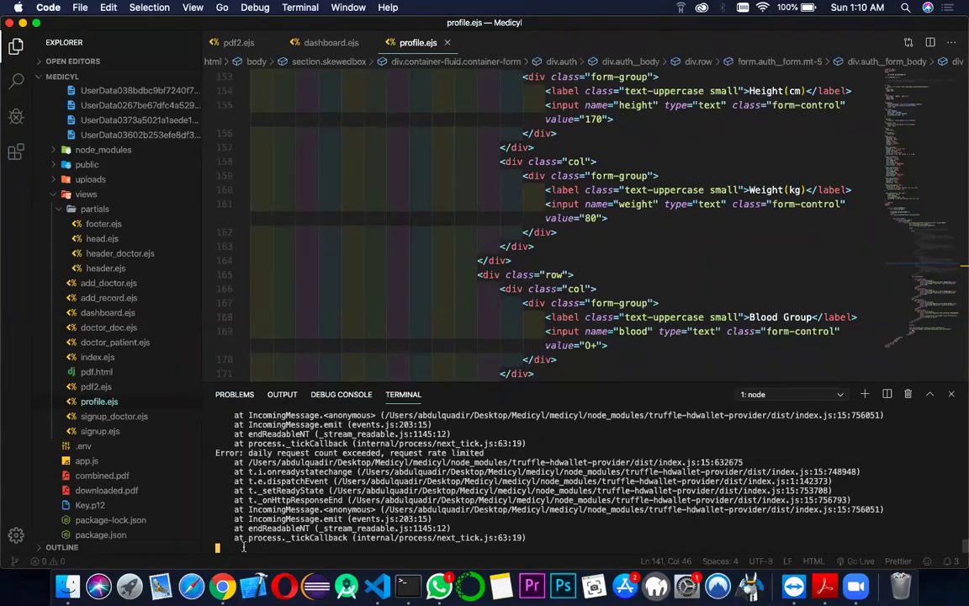
- Stop the stalled node server in the terminal and rerun 'nodemon app.js'
key("ctrl+c")
key("Up")
key("Return")
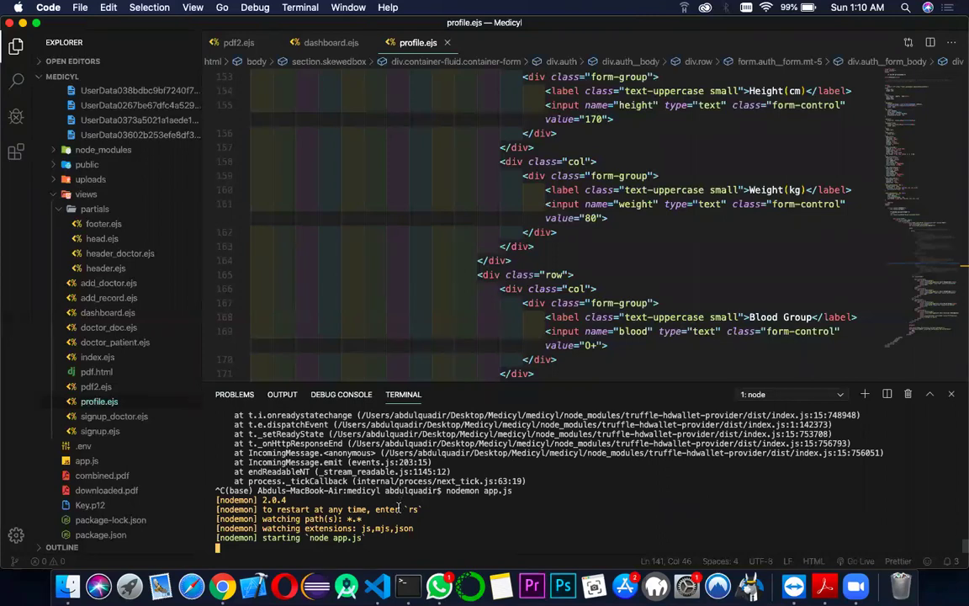
- Back in Chrome, reload the E-Bharat sign-in page
key("super+Tab")
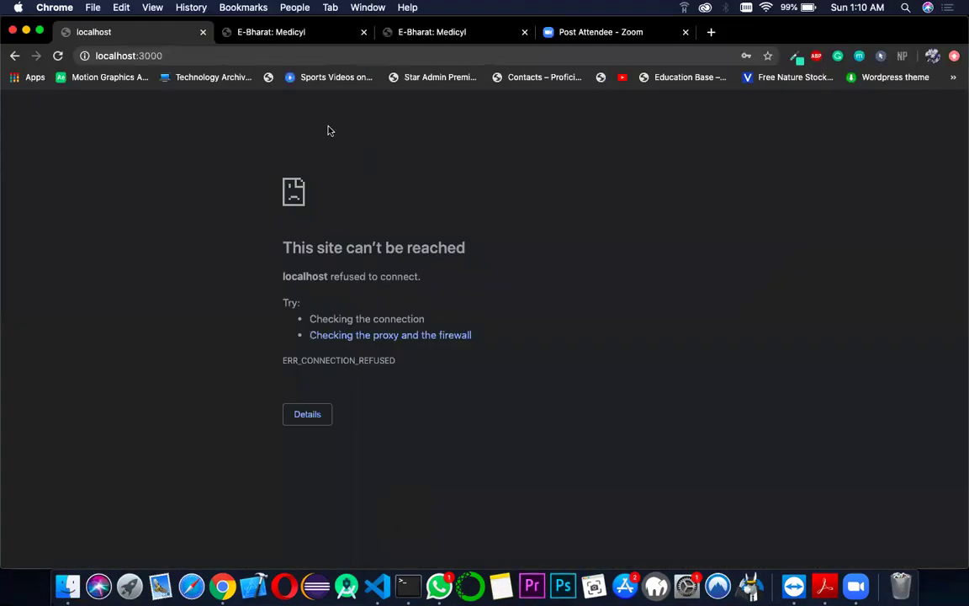
left_click(279, 55)
key("Return")
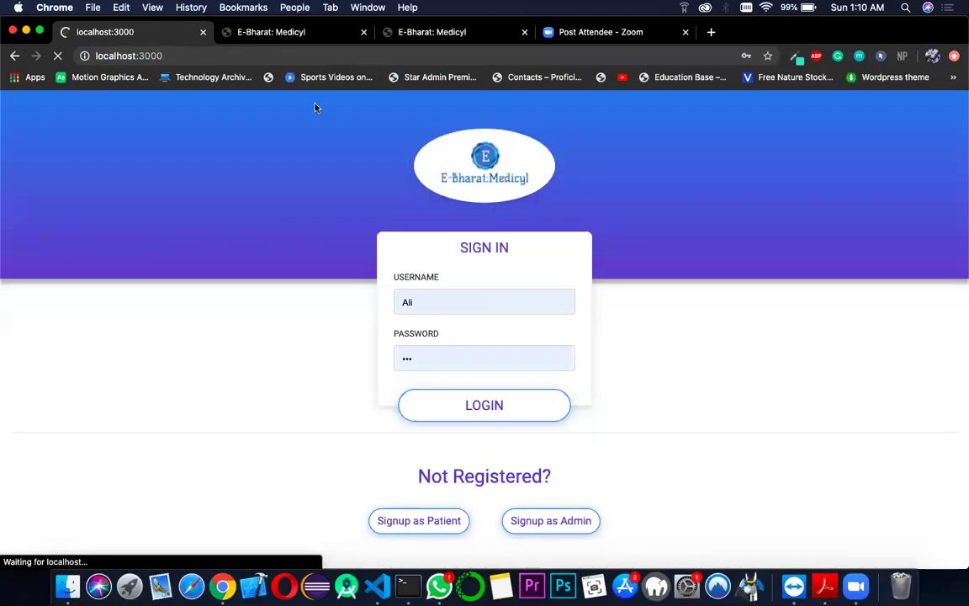
- Log in with the doctor's username and dismiss Chrome's save-password prompt
double_click(426, 302)
type("Abdul")
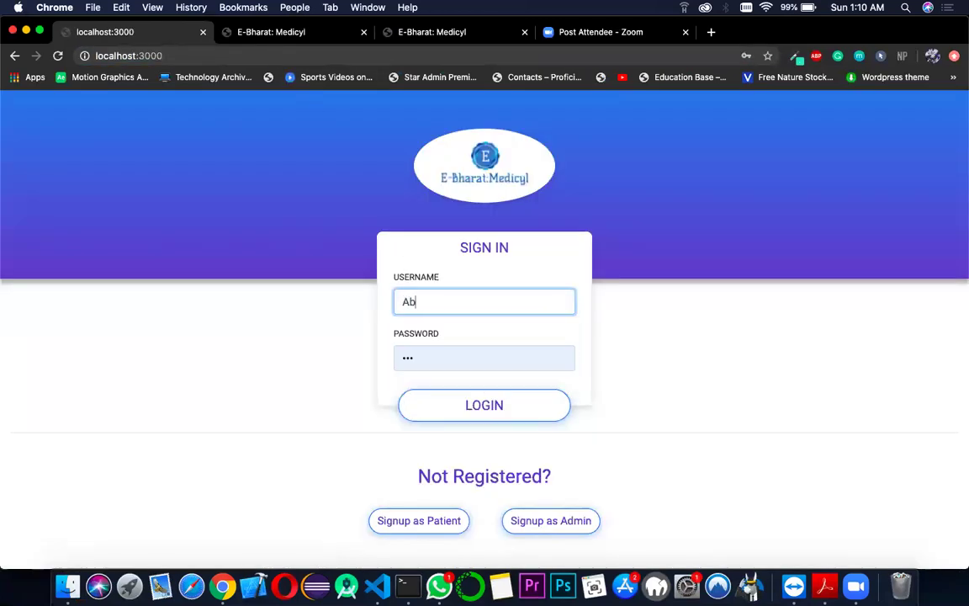
left_click(478, 419)
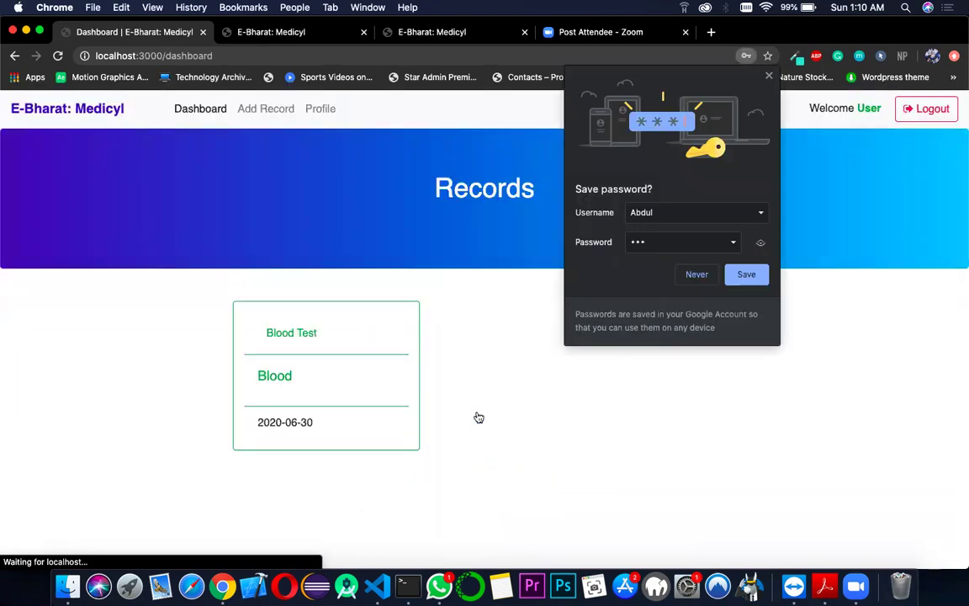
left_click(746, 274)
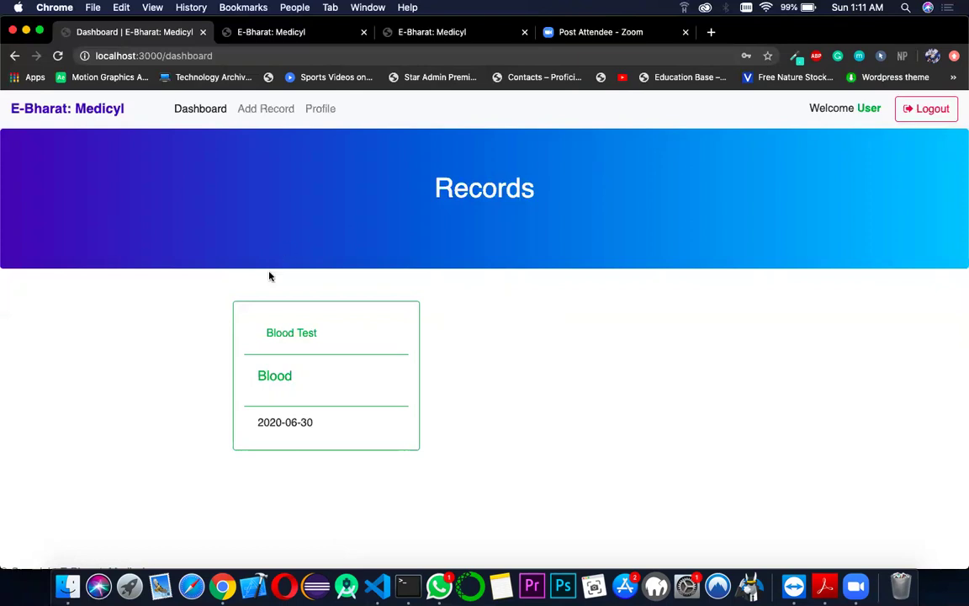
- Open the Blood Test record card to reach its password-protected View Health Record page
left_click(304, 336)
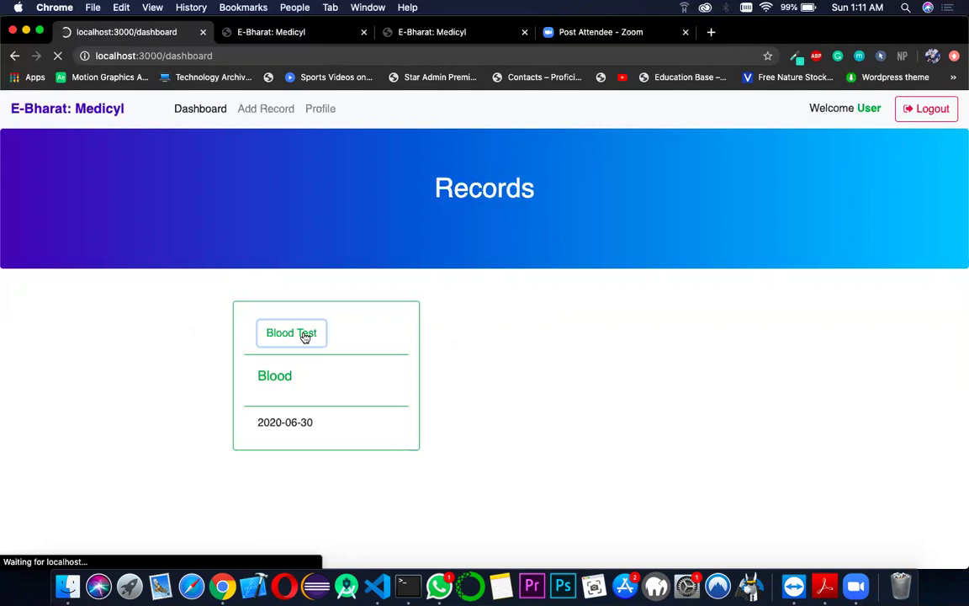
scroll(305, 336, "down", 5)
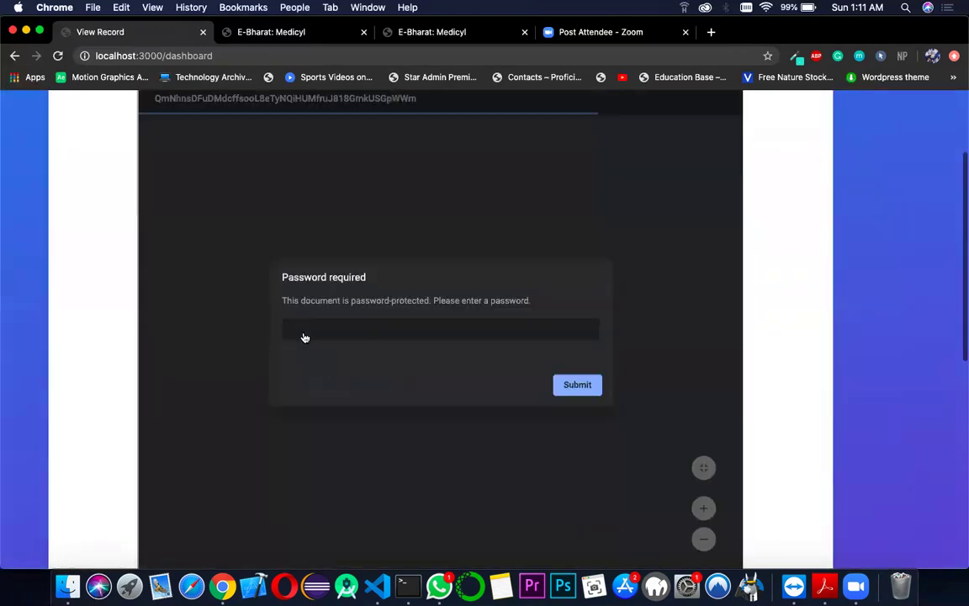
scroll(305, 336, "up", 5)
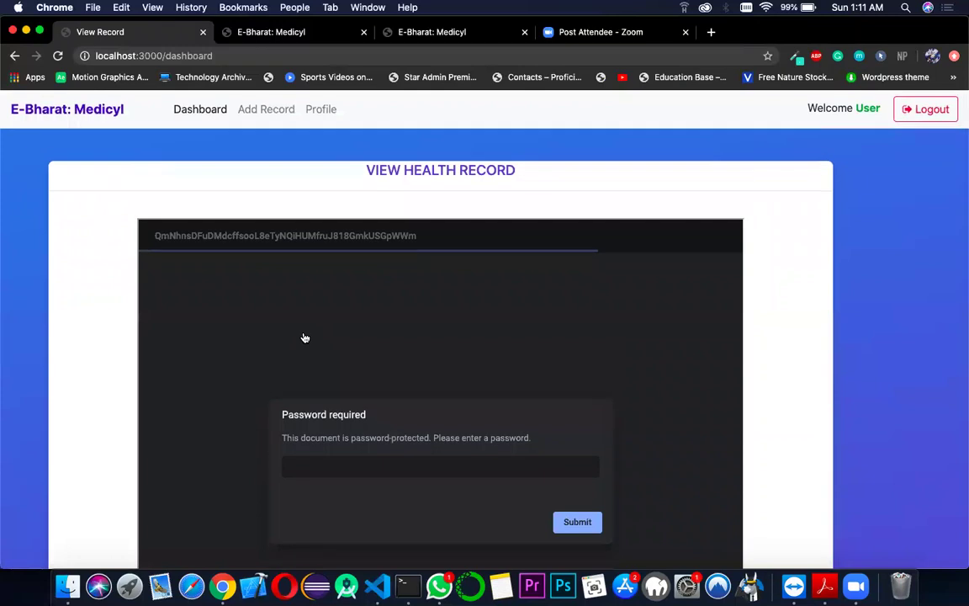